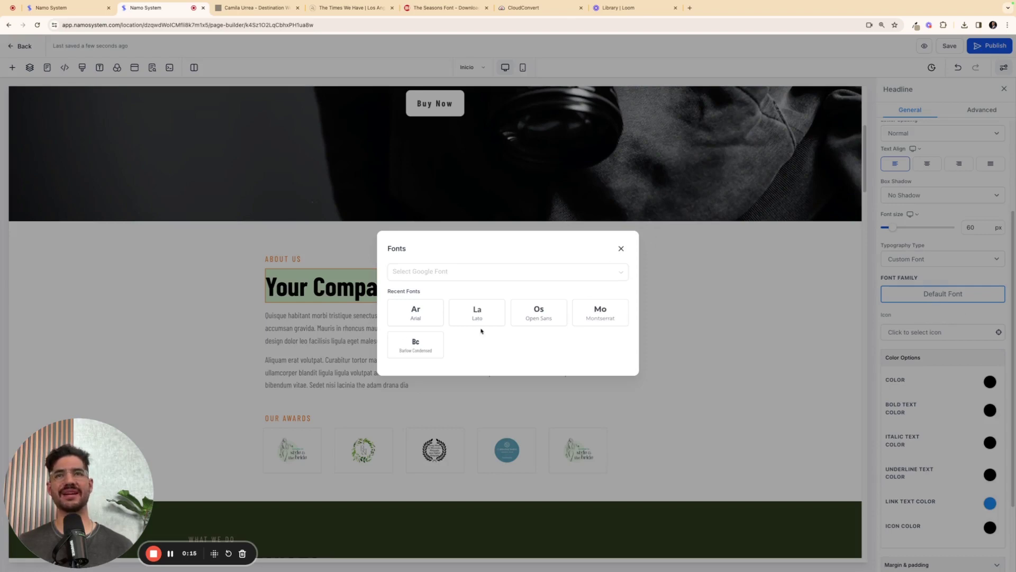
Search the Google fonts list for "SEASONS" as the headline's font and close the font selection
click(544, 272)
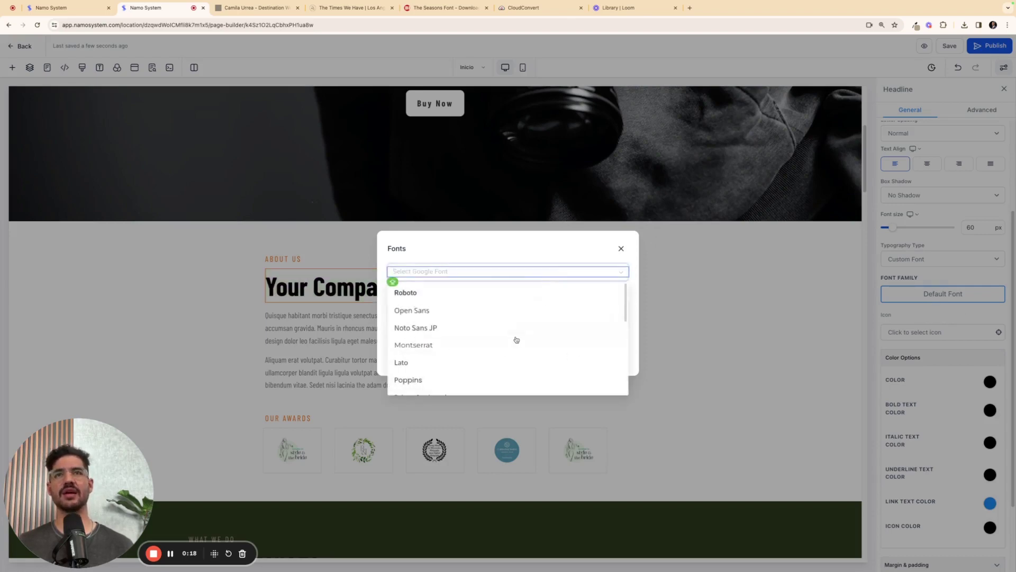
scroll(515, 339, down, 5)
scroll(516, 342, down, 8)
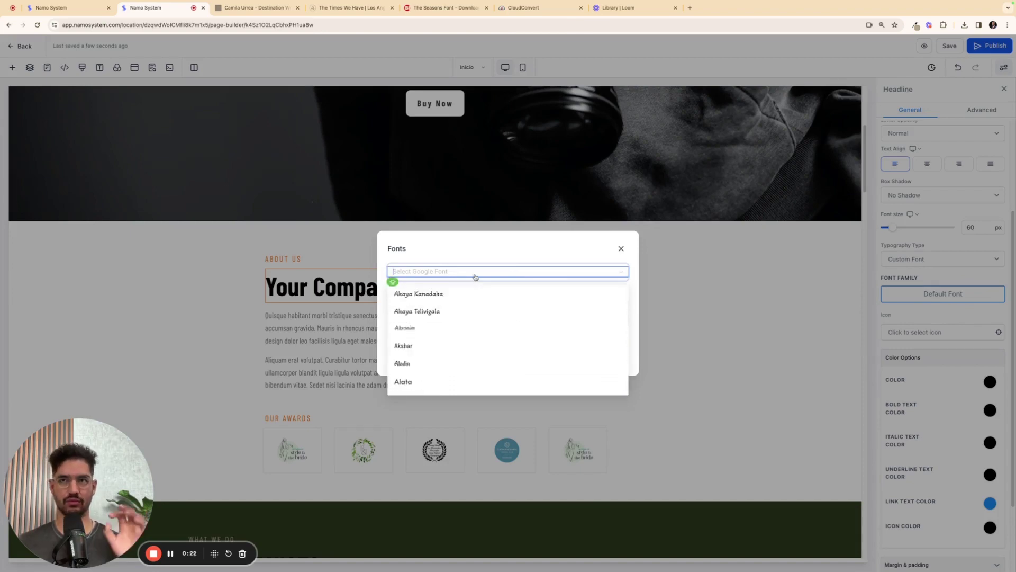
text(SEASO)
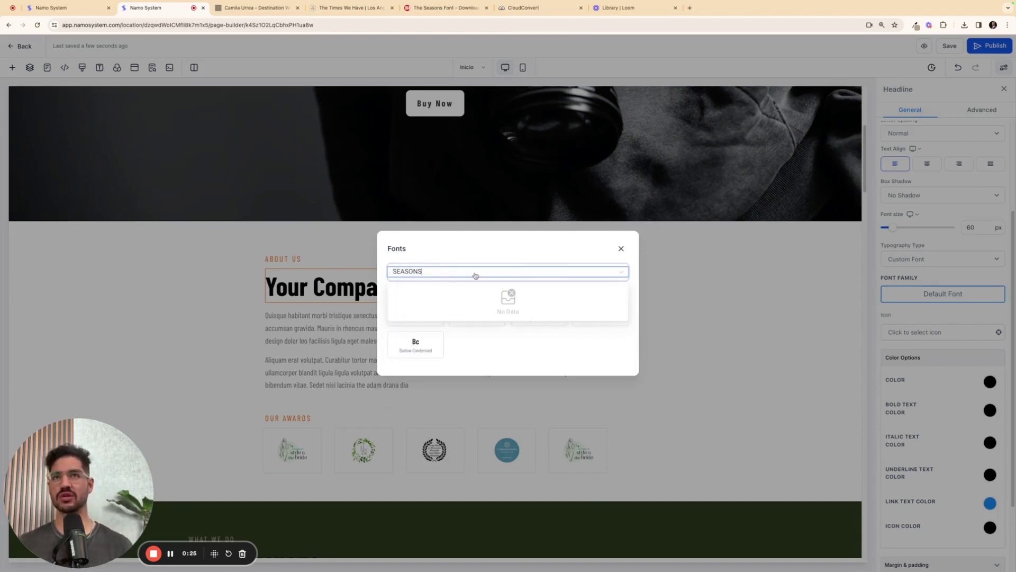
text(NS)
key(BackSpace)
key(BackSpace)
key(BackSpace)
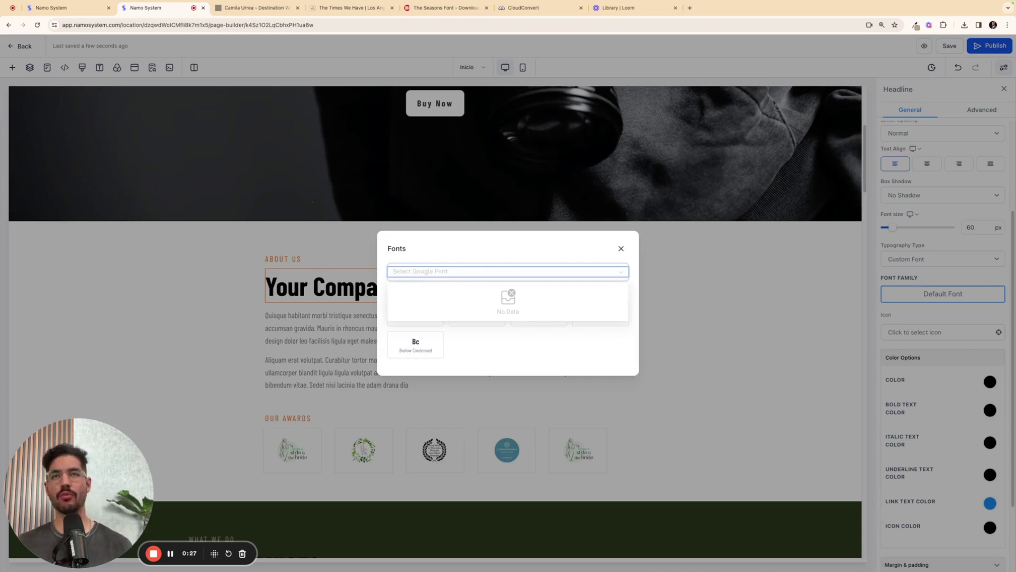
click(567, 252)
click(622, 249)
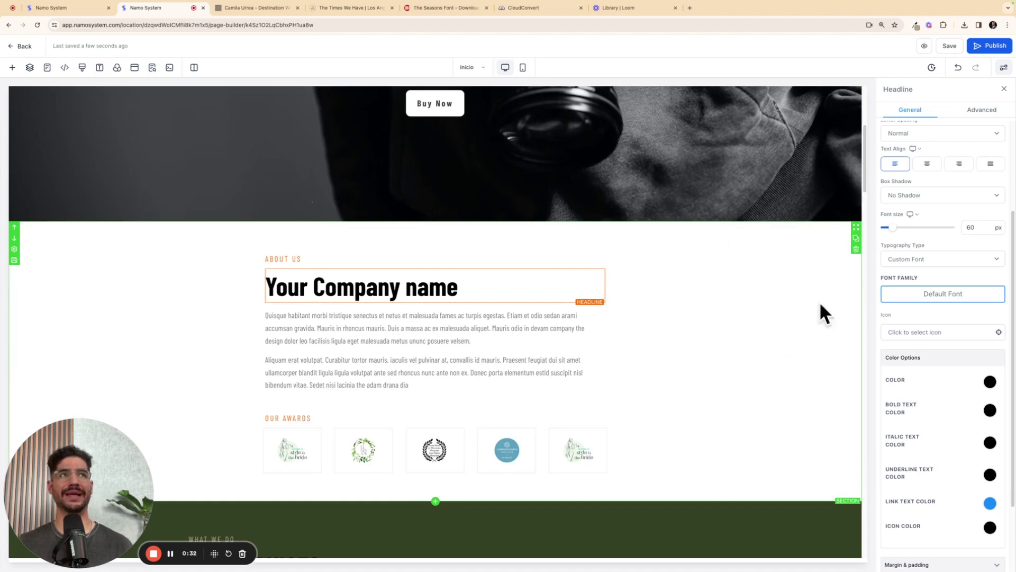
Examine The Seasons font's download page on Befonts, highlighting the OTF value of its file format
click(454, 9)
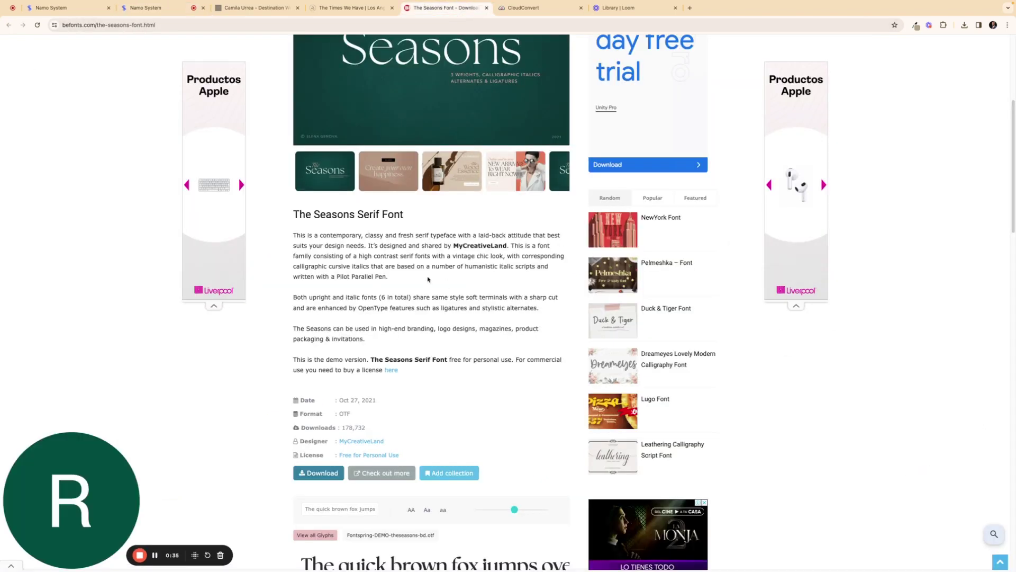
scroll(444, 384, up, 3)
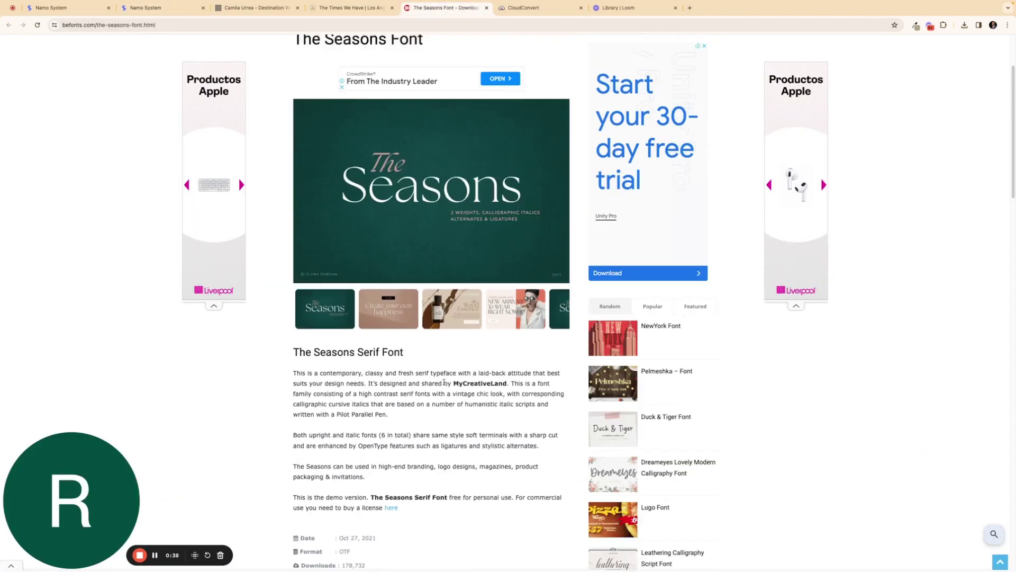
scroll(445, 381, up, 3)
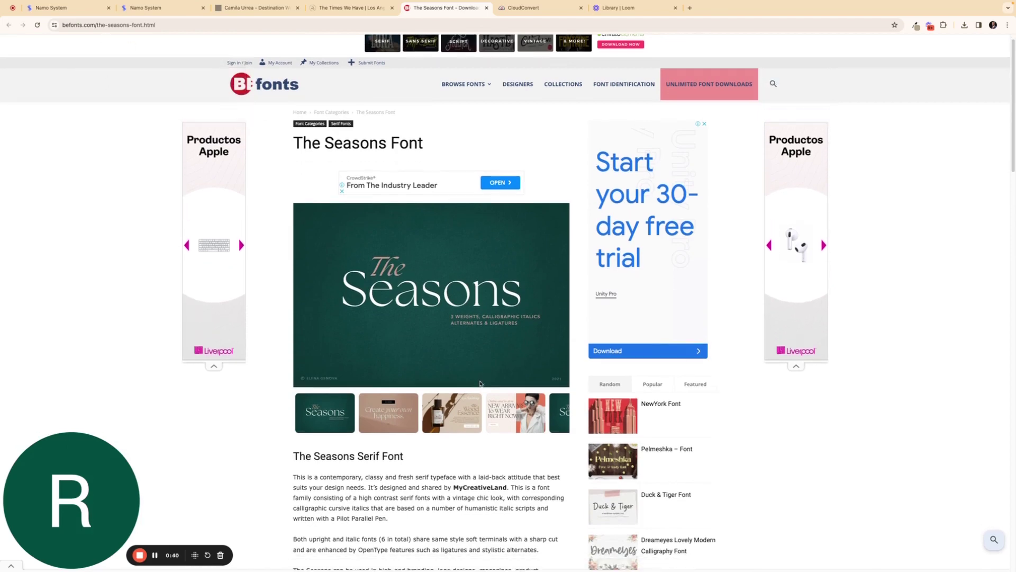
scroll(499, 306, down, 6)
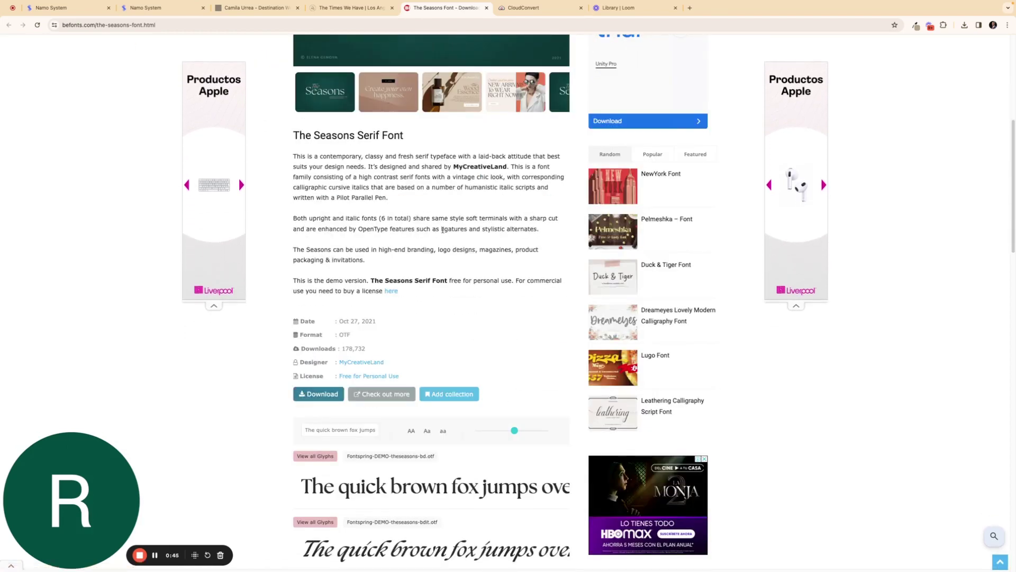
drag(340, 334, 359, 337)
Extract Demo-The-Seasons.zip in the Downloads folder in Finder and move the duplicate Demo_Fonts 2 folder to the trash
key(ctrl+Left)
key(ctrl+Left)
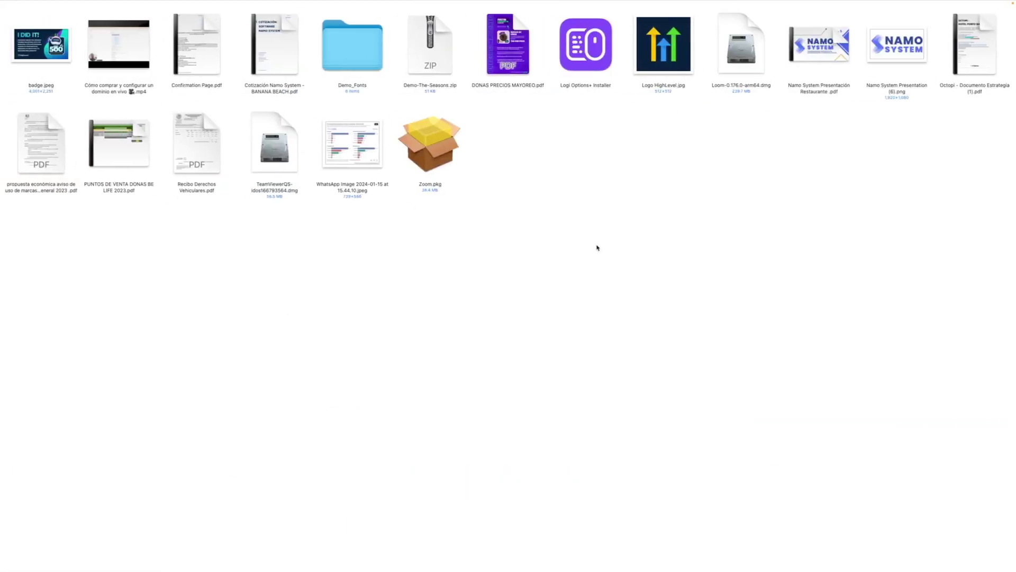
double_click(436, 65)
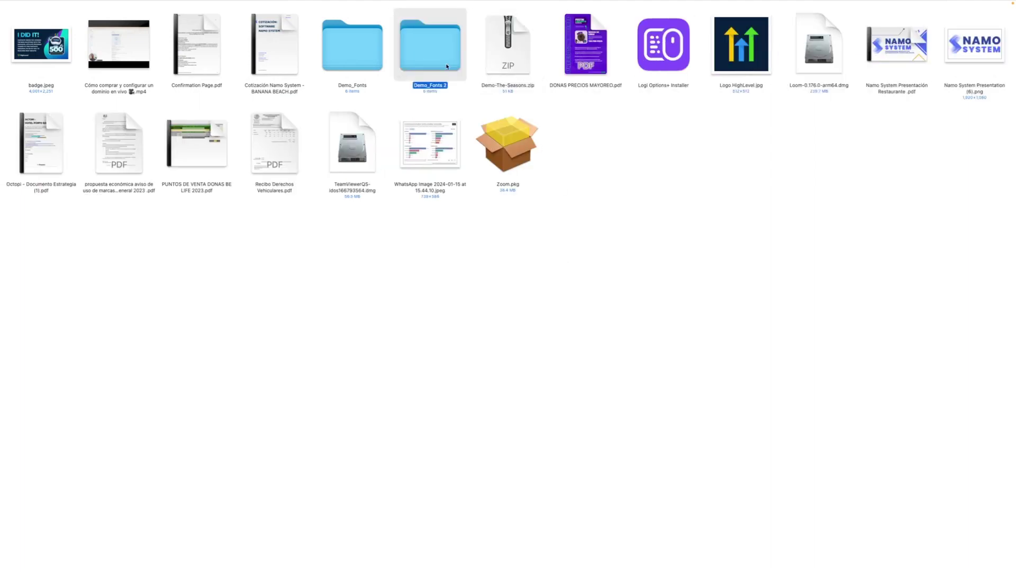
right_click(447, 66)
click(464, 90)
Move Demo-The-Seasons.zip to the trash and select the bold OTF file in the Demo_Fonts folder
right_click(444, 64)
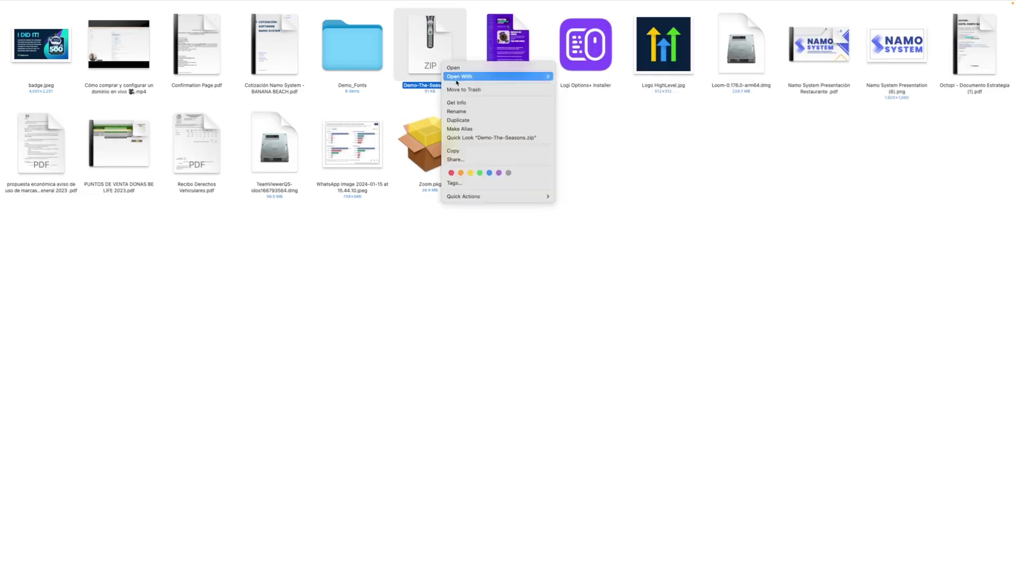
click(463, 90)
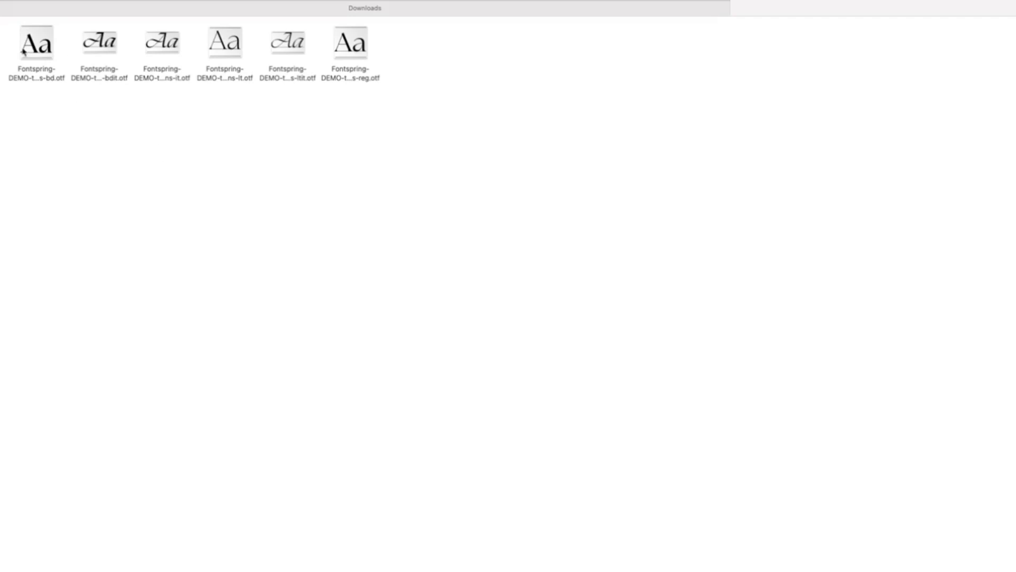
click(45, 50)
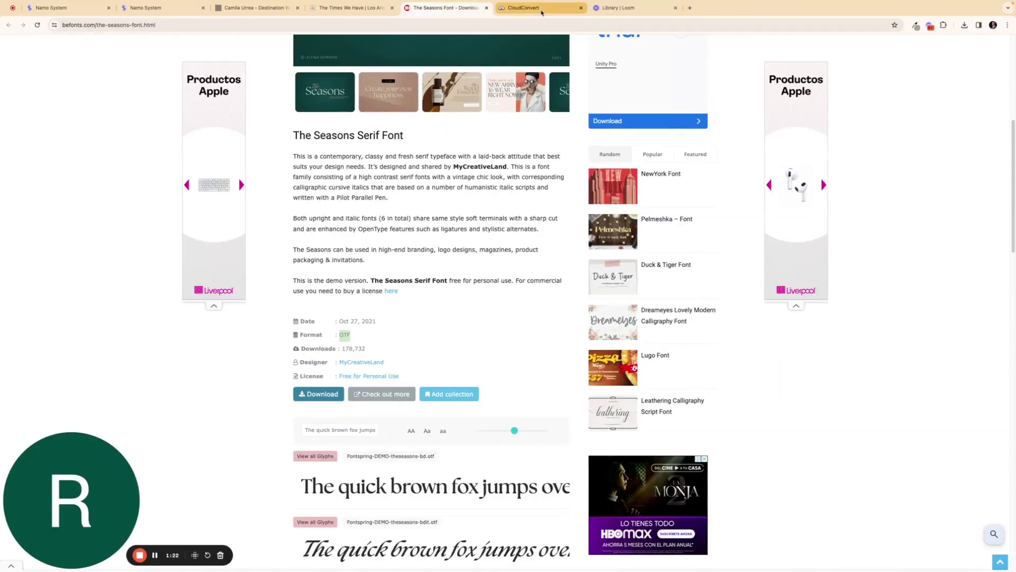
Switch to CloudConvert and set the conversion from OTF to WOFF2
click(521, 8)
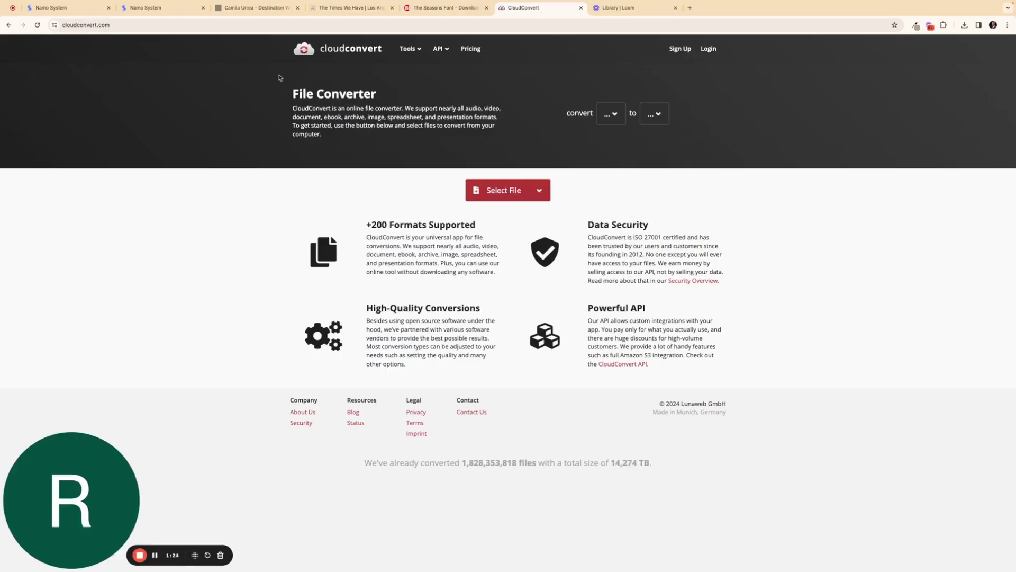
click(622, 115)
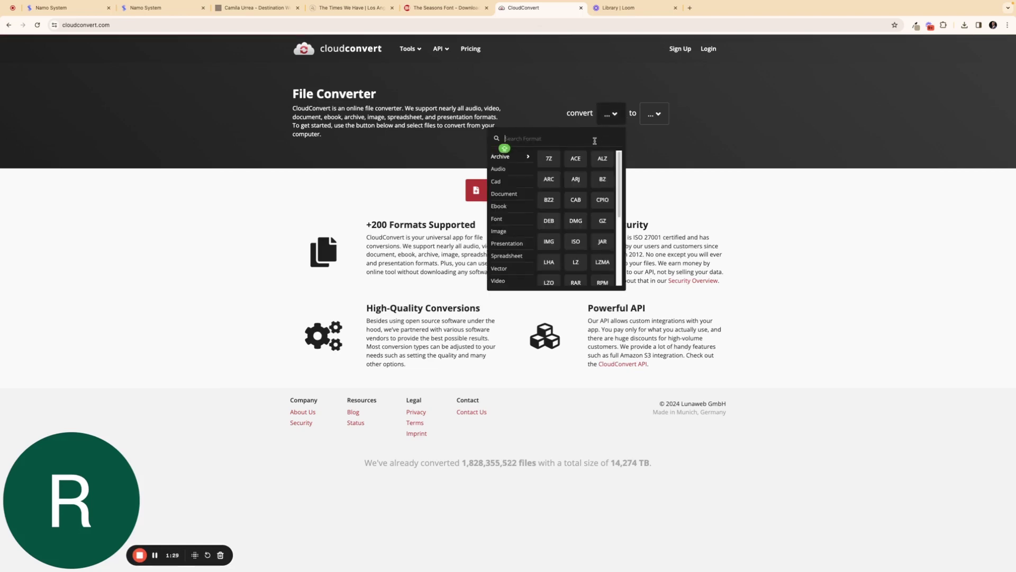
text(otf)
click(511, 158)
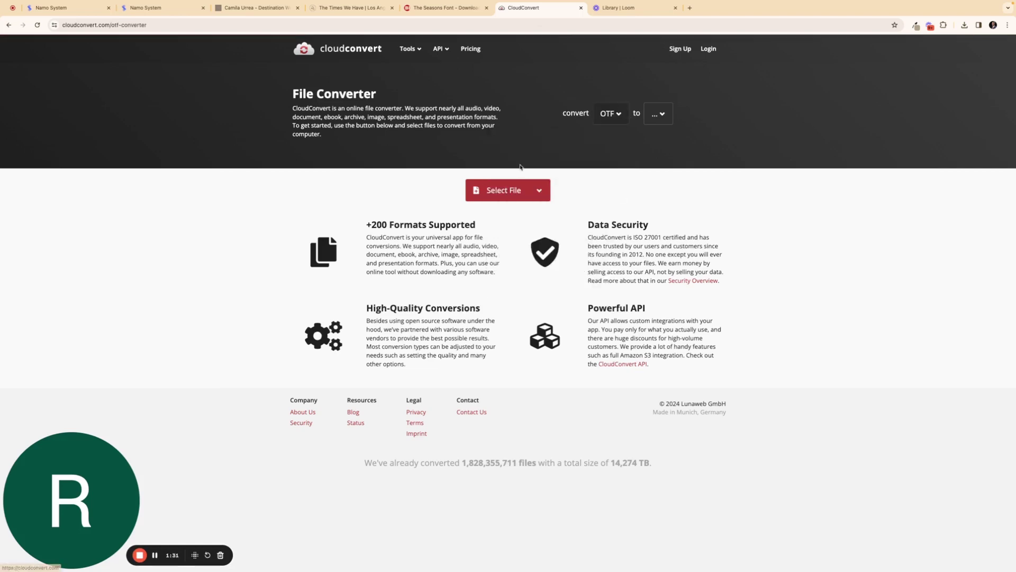
click(659, 106)
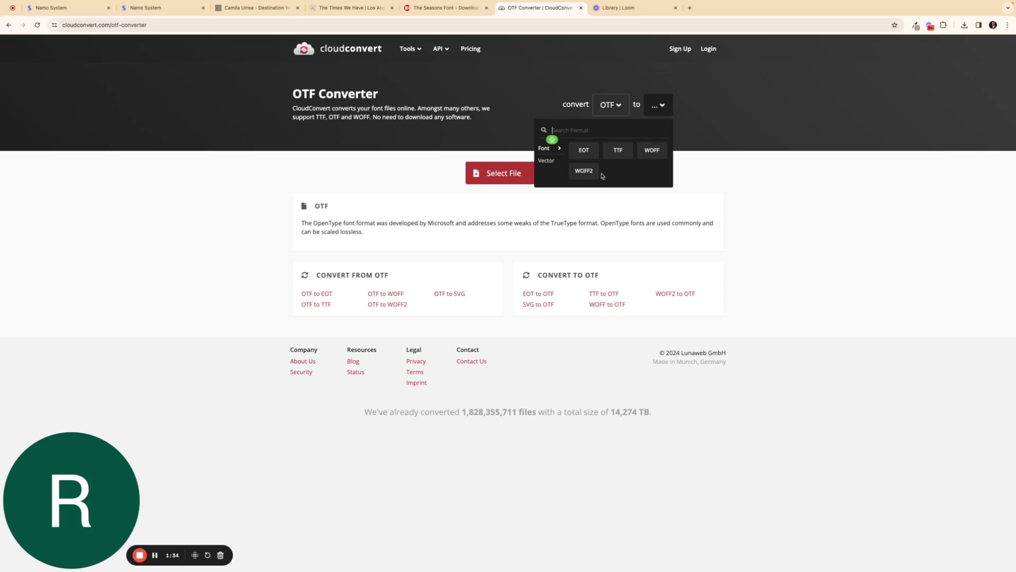
click(583, 171)
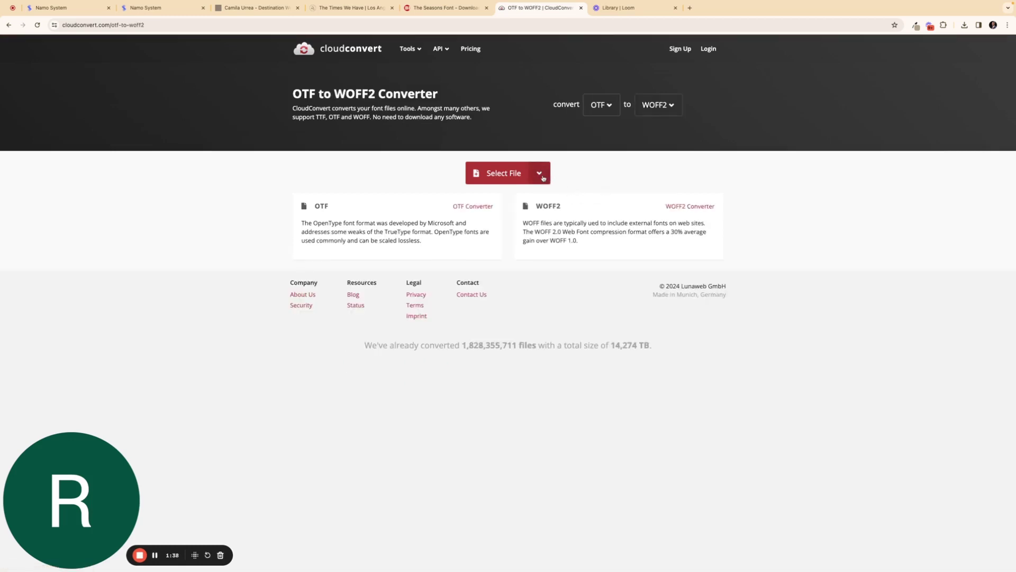
Convert Fontspring-DEMO-theseasons-bd.otf from the Demo_Fonts folder to WOFF2 and download the converted file
click(499, 173)
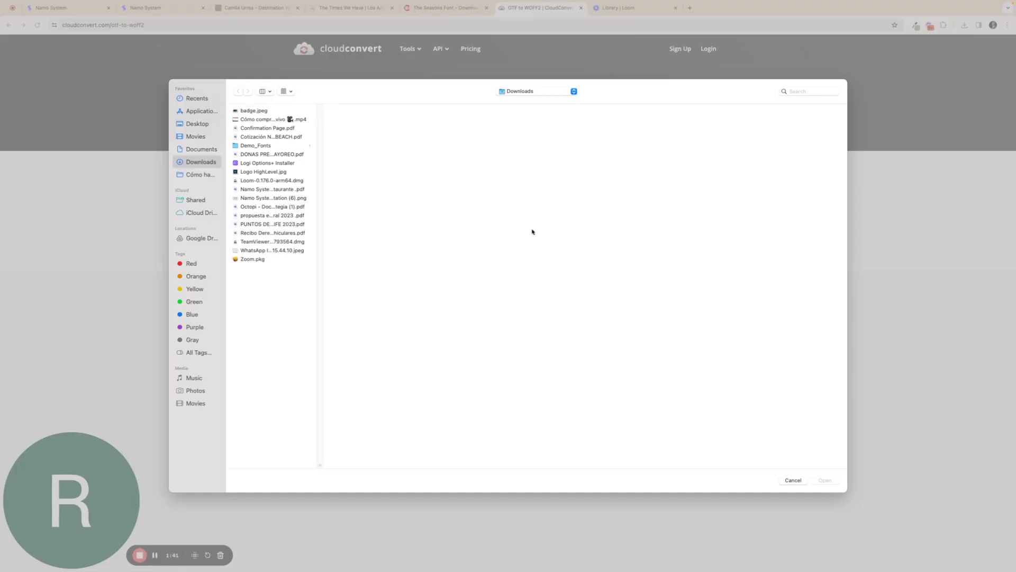
click(267, 146)
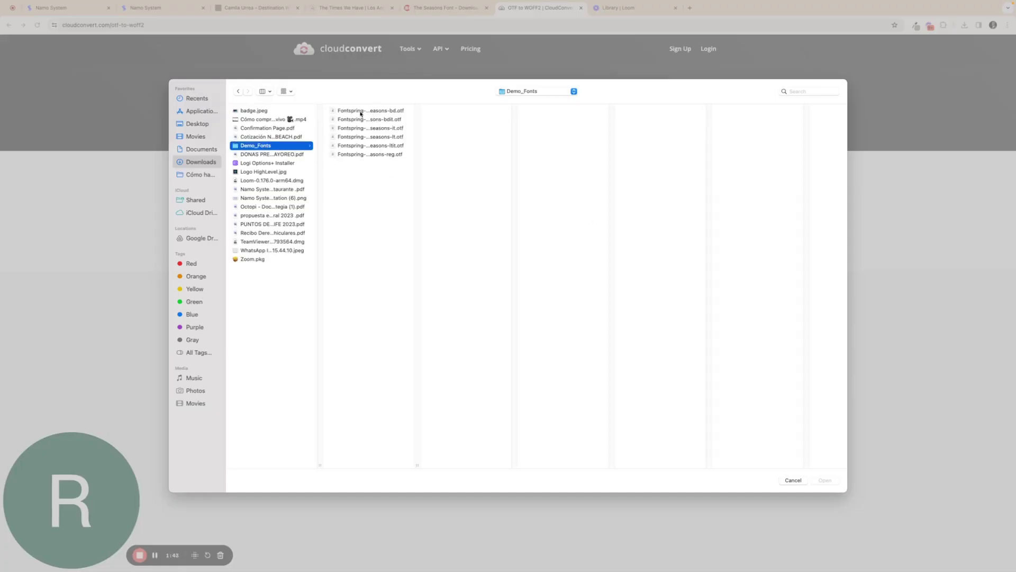
click(358, 111)
click(360, 155)
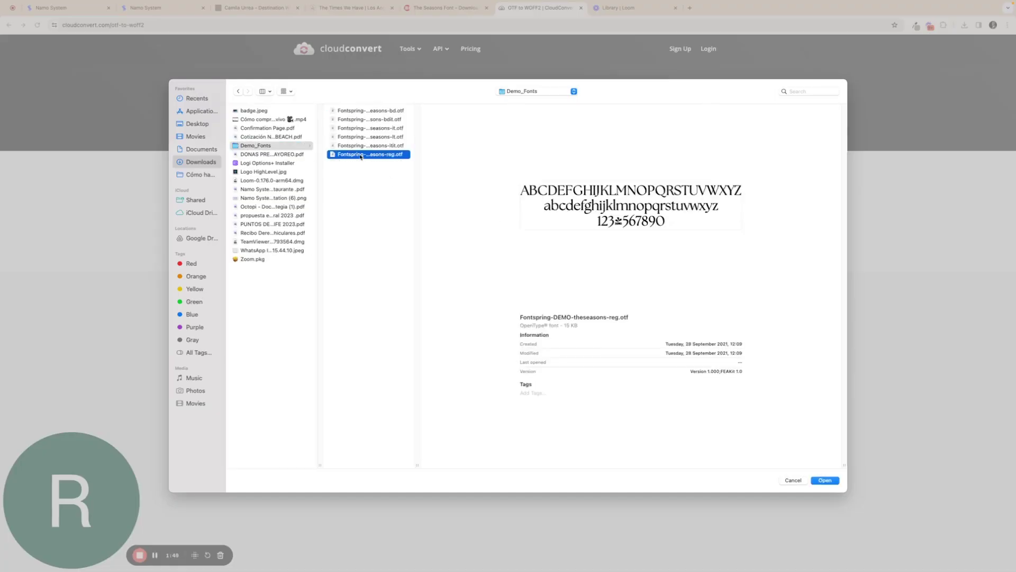
click(367, 111)
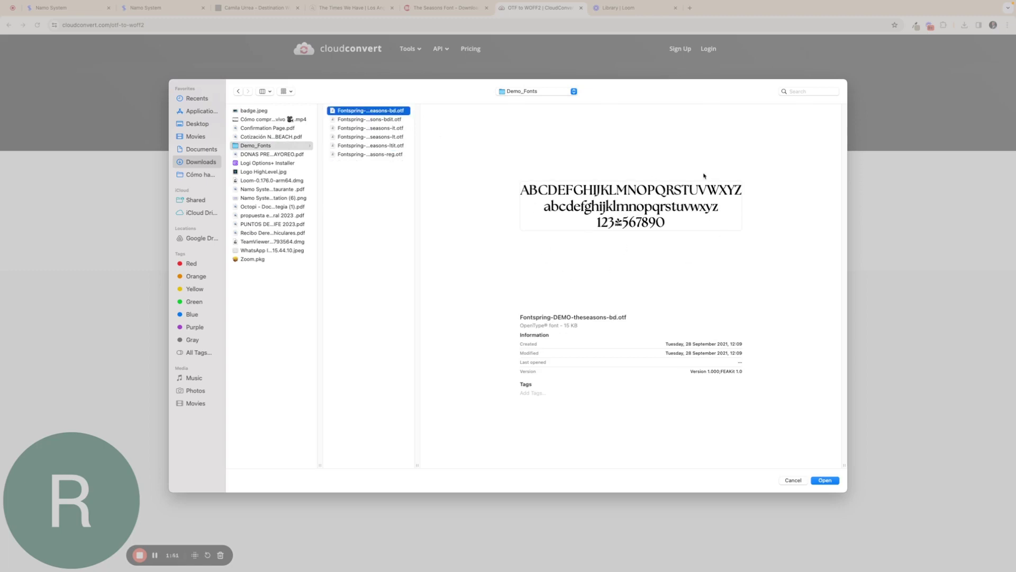
click(824, 480)
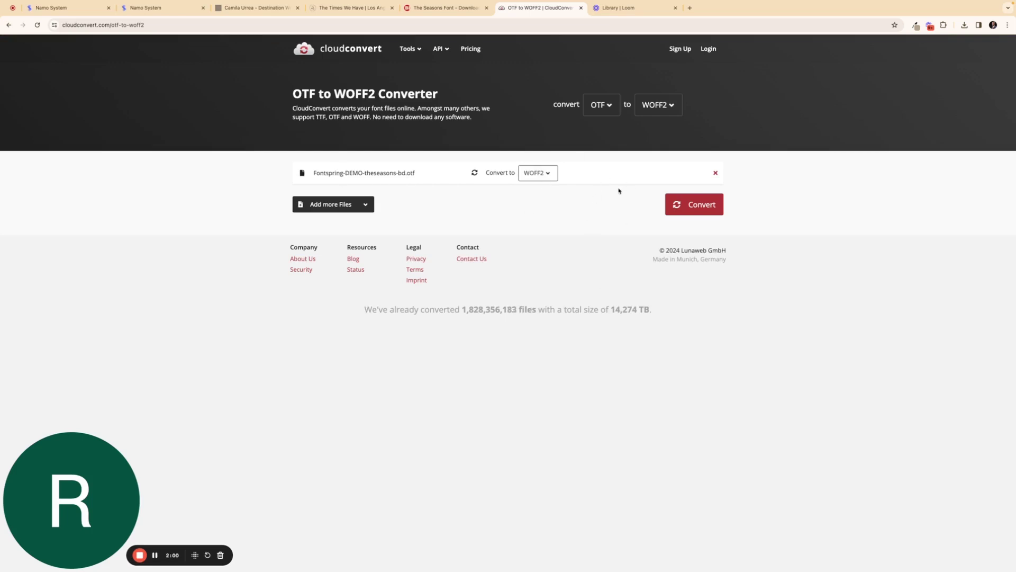
click(683, 210)
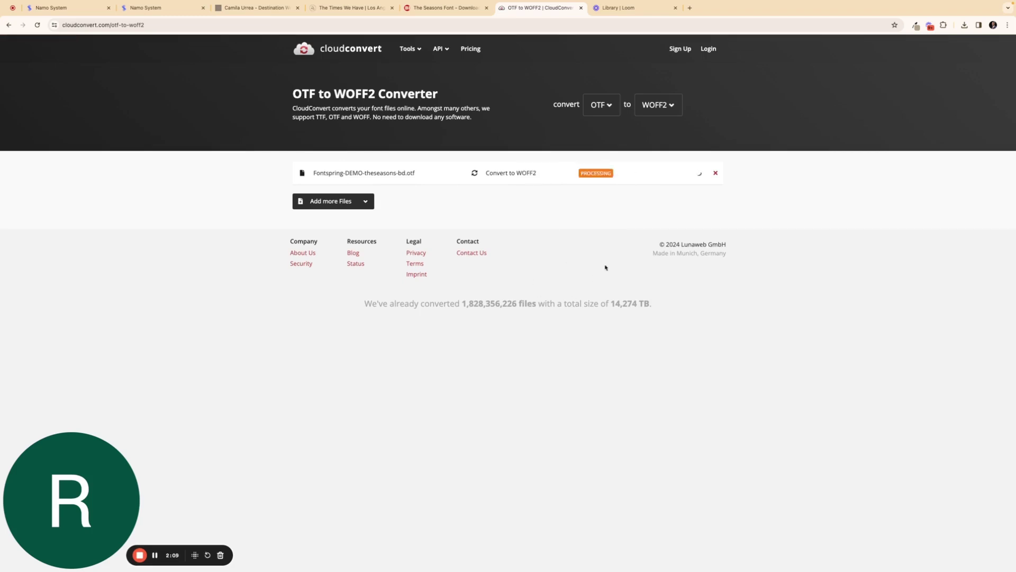
click(659, 179)
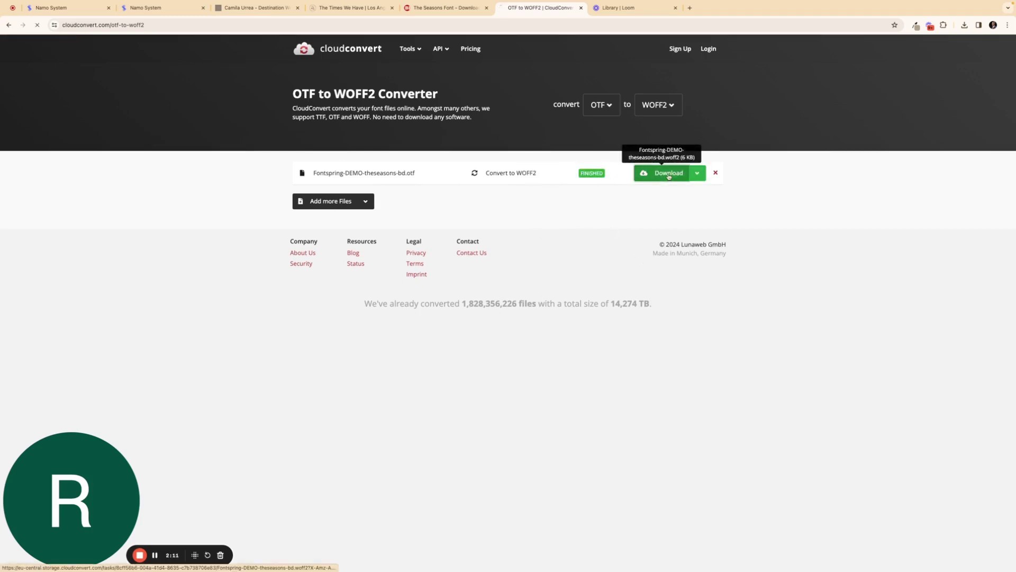
In Finder, move Fontspring-DEMO-theseasons-bd.woff2 from Downloads into the Demo_Fonts folder and open that folder
key(ctrl+Right)
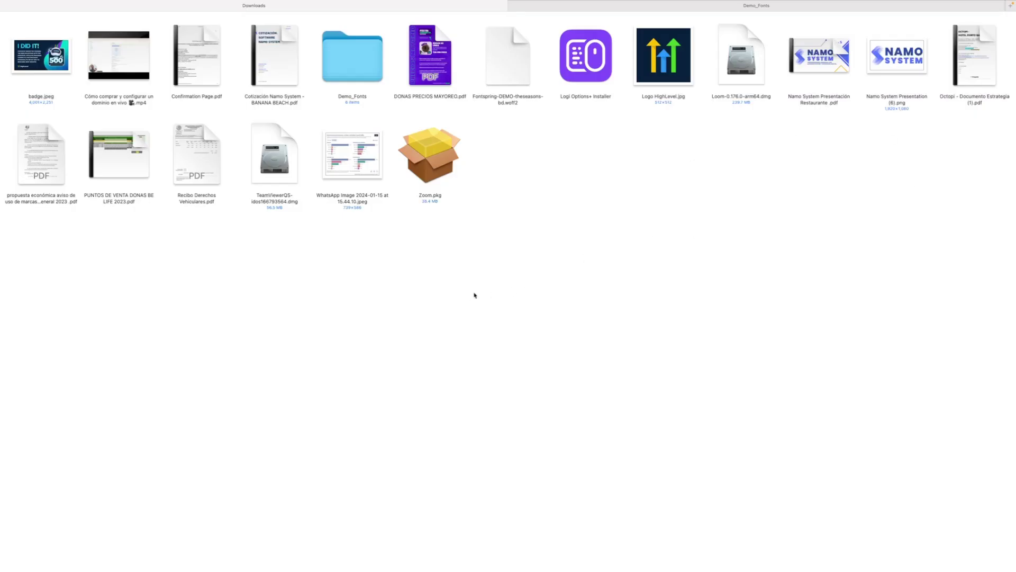
drag(508, 67, 364, 73)
double_click(363, 74)
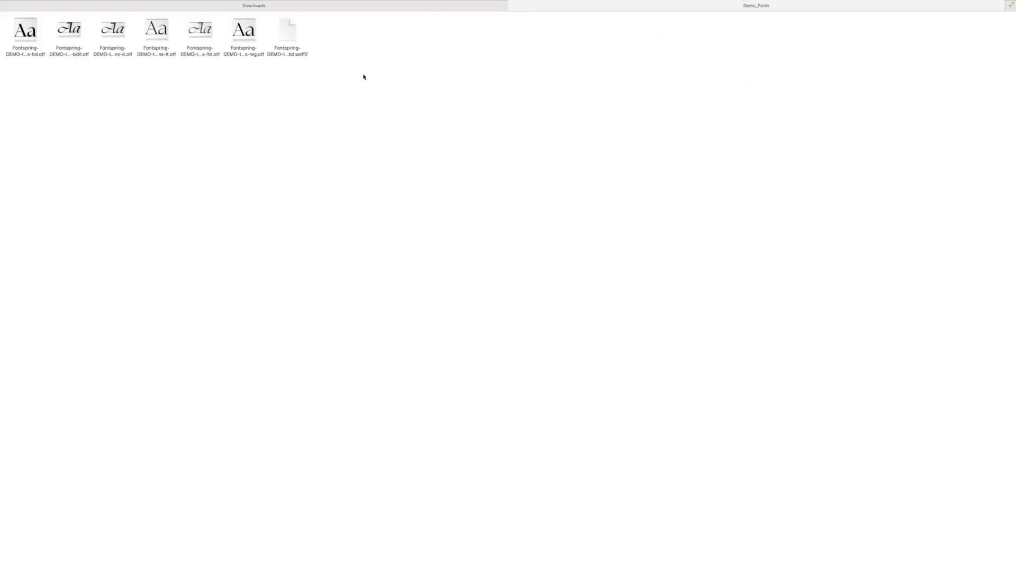
Create a folder named WOFF2 inside Demo_Fonts and move the converted WOFF2 font file into it
right_click(258, 108)
click(282, 115)
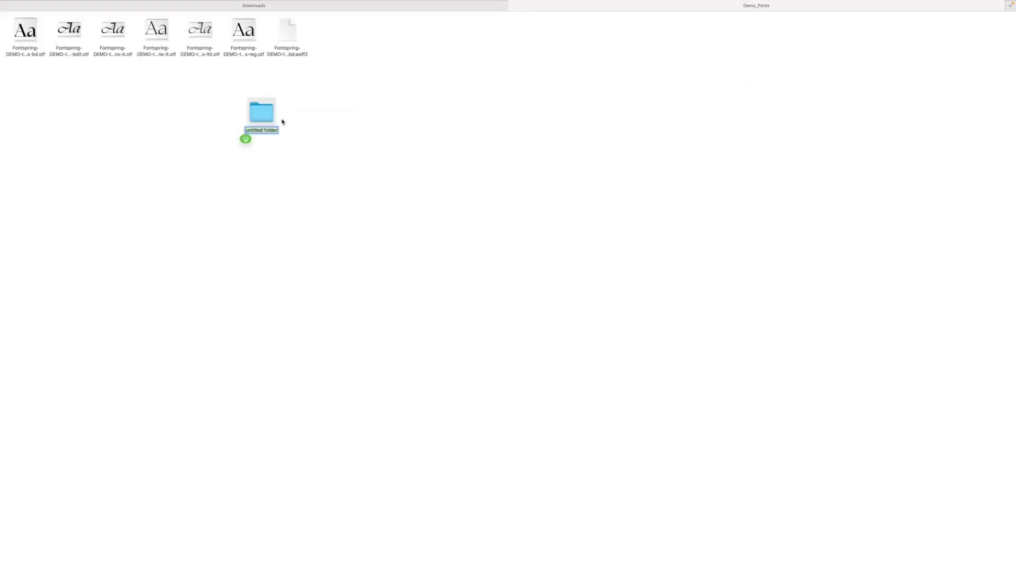
text(WOFF2)
key(Return)
drag(288, 31, 265, 113)
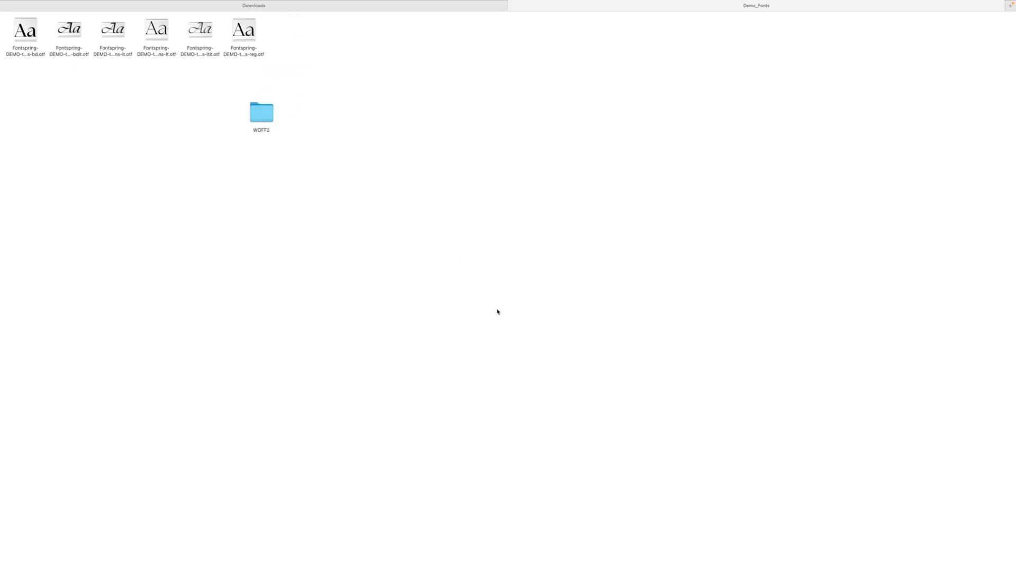
Return to the browser, close the Loom library tab and show the Tost Weddings Sitio Web funnel in Namo System
key(super+Tab)
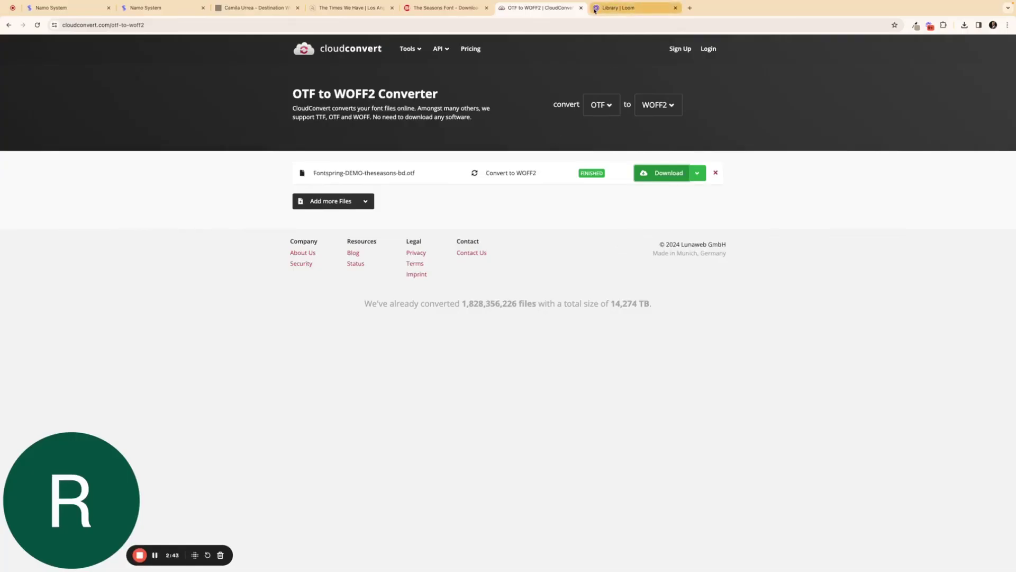
click(675, 7)
click(72, 8)
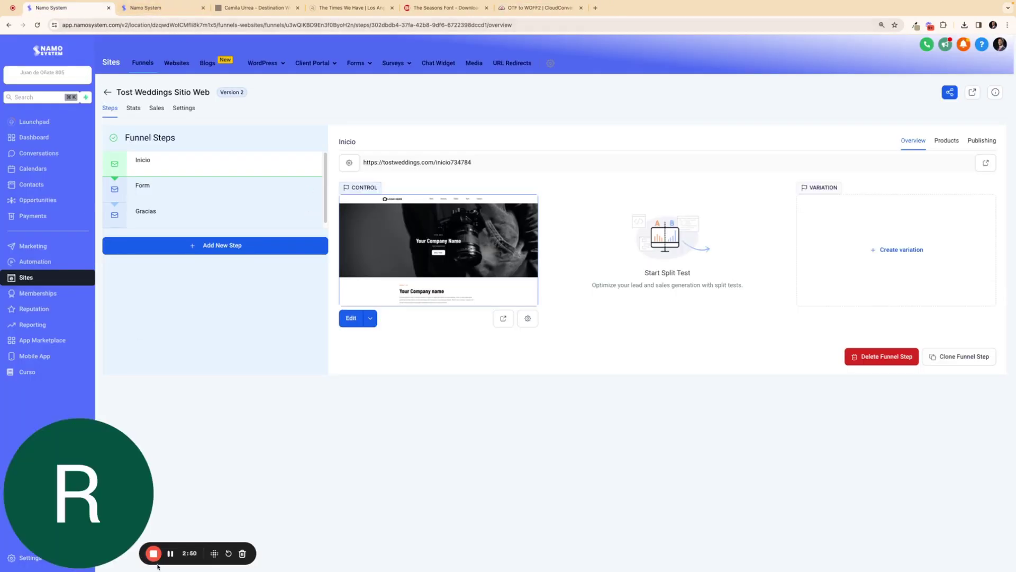
drag(80, 510, 906, 509)
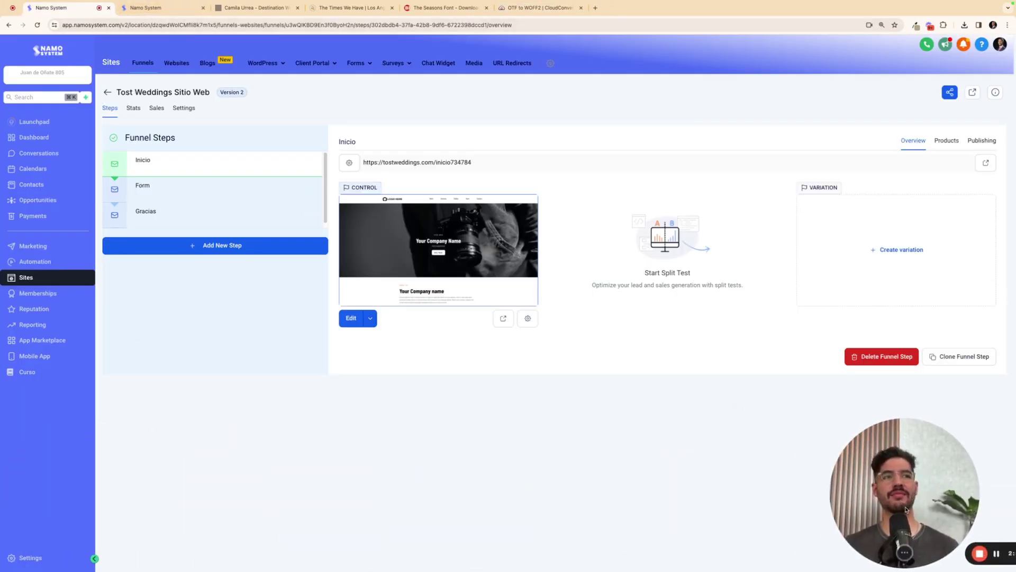
Open the Memberships course products and start a new product from scratch
click(34, 298)
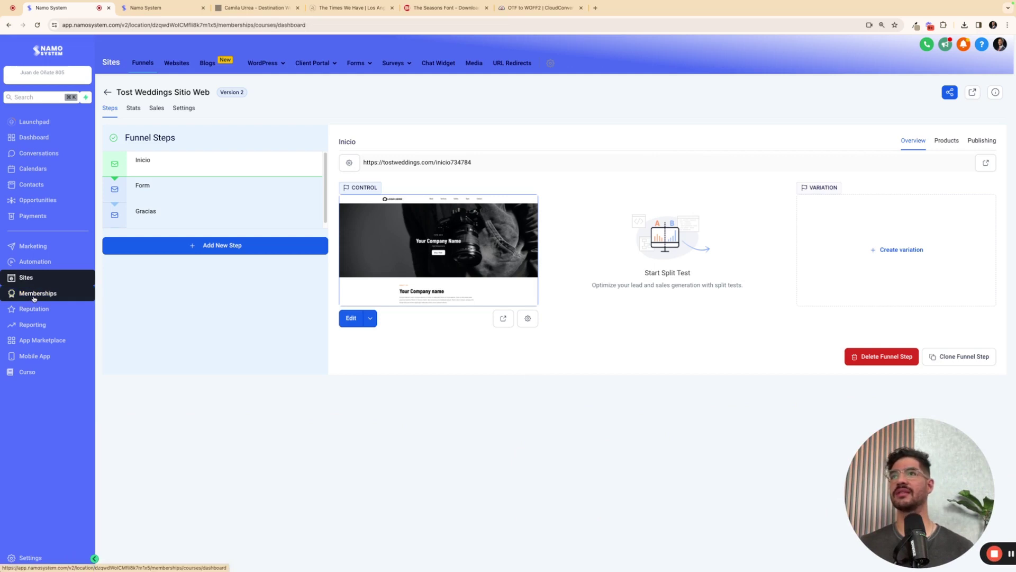
mouse_move(174, 62)
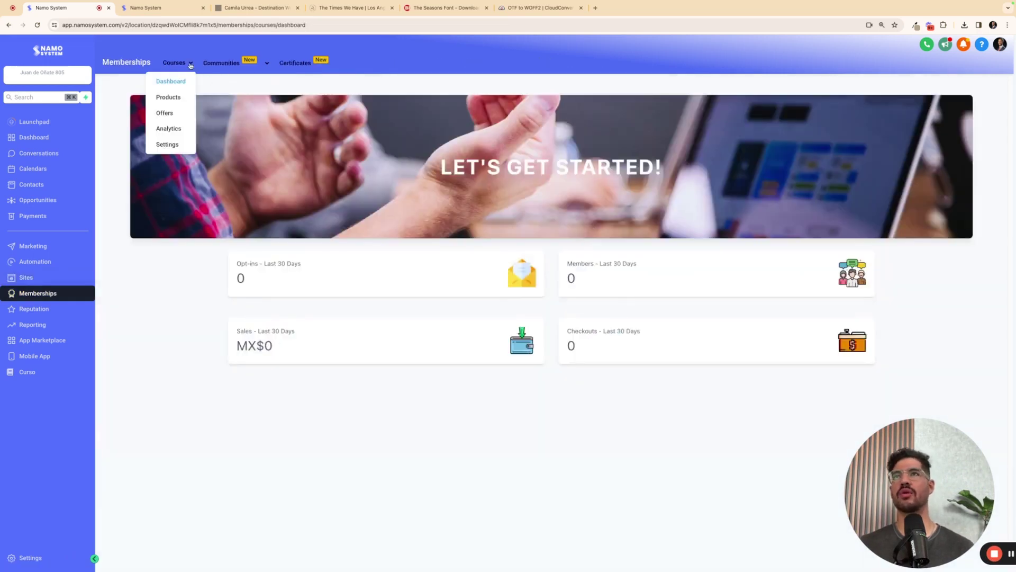
click(179, 99)
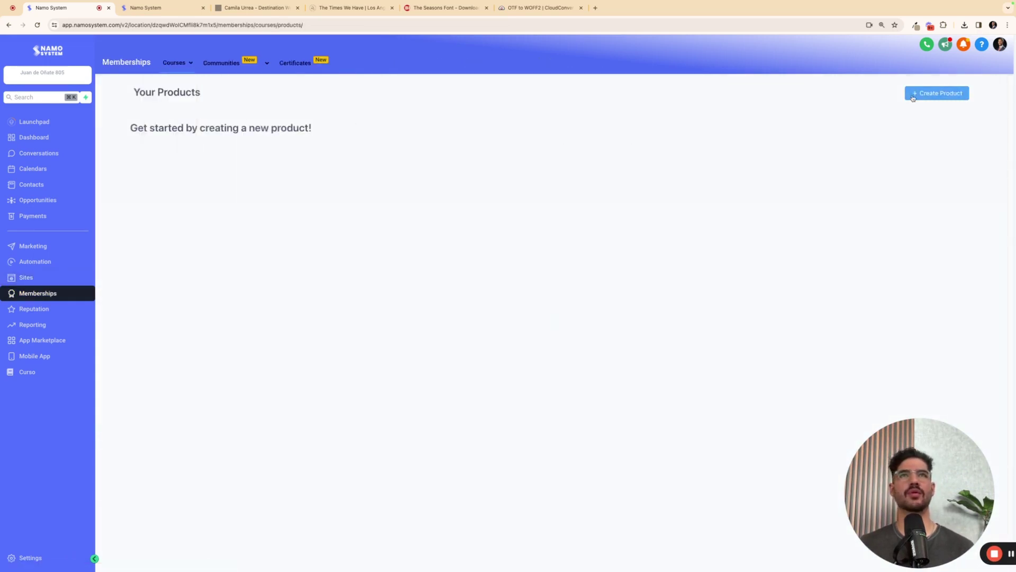
click(914, 97)
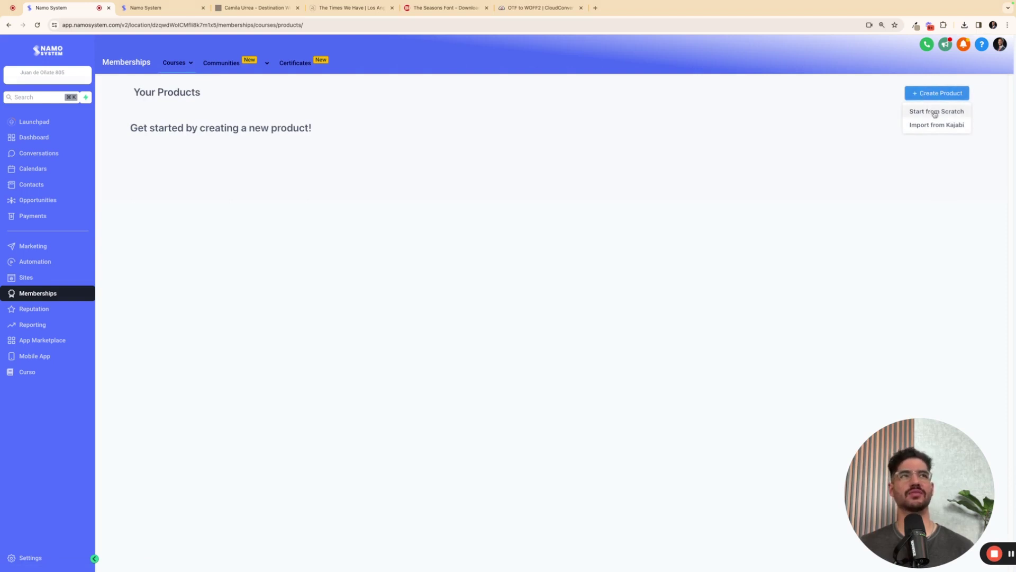
click(935, 113)
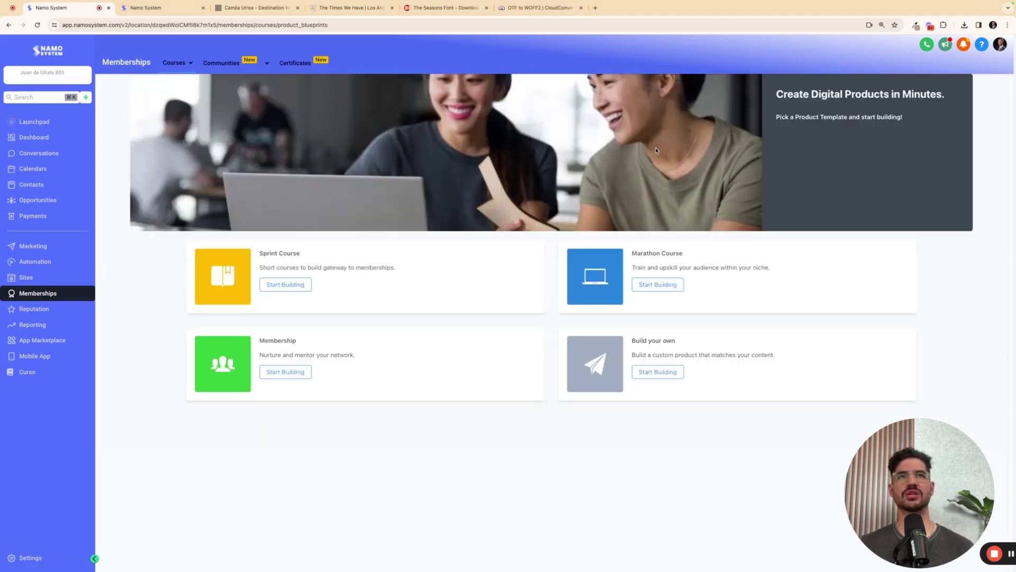
Create a Build your own product named TIPOGRAFÍAS
click(657, 374)
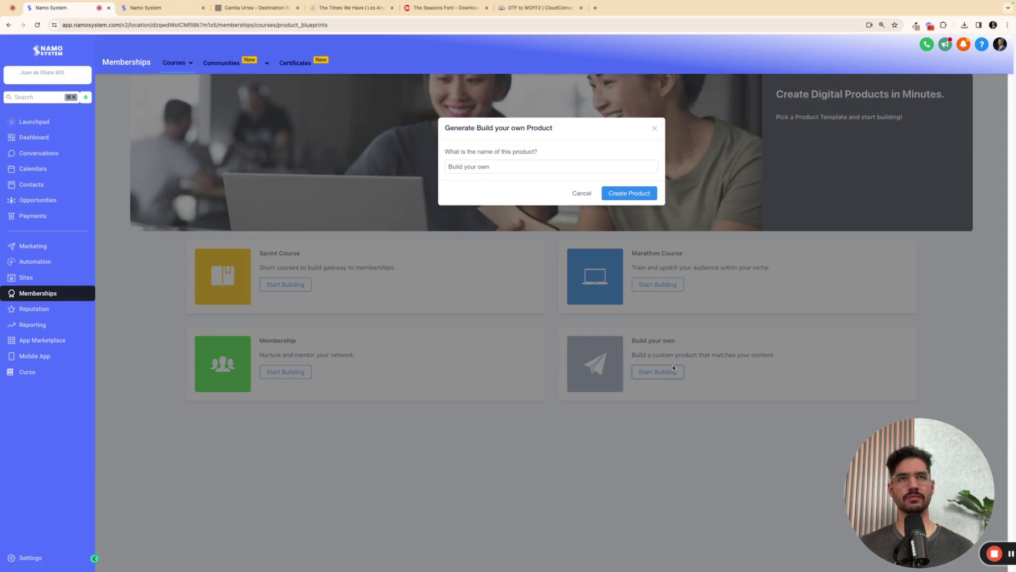
triple_click(510, 164)
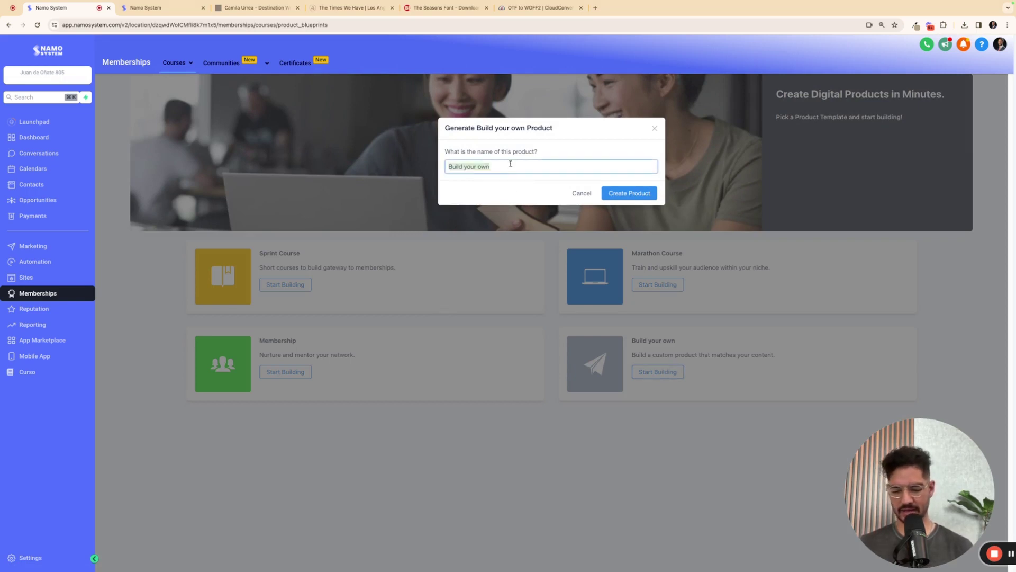
text(TIPOGR)
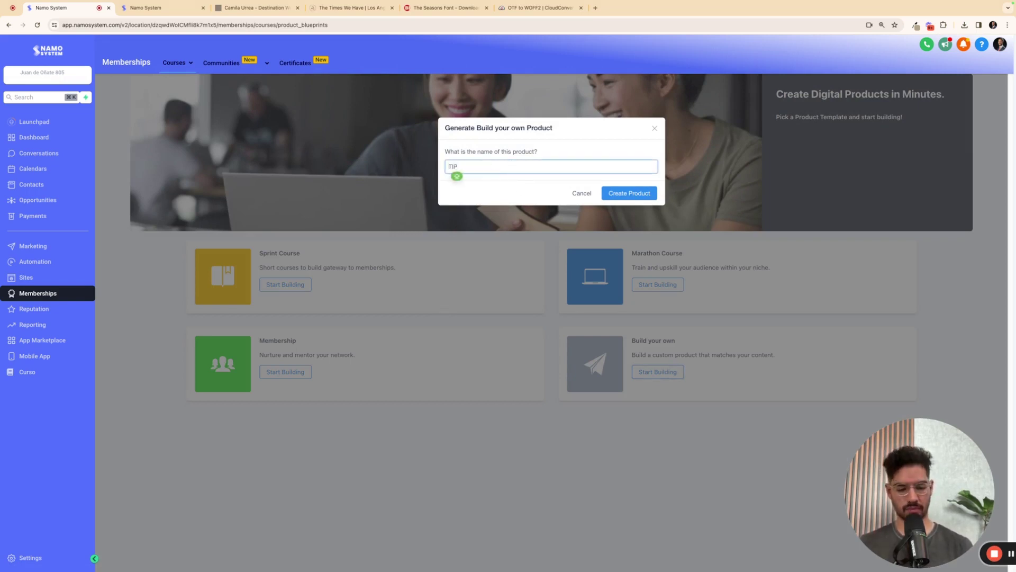
text(AFÍAS)
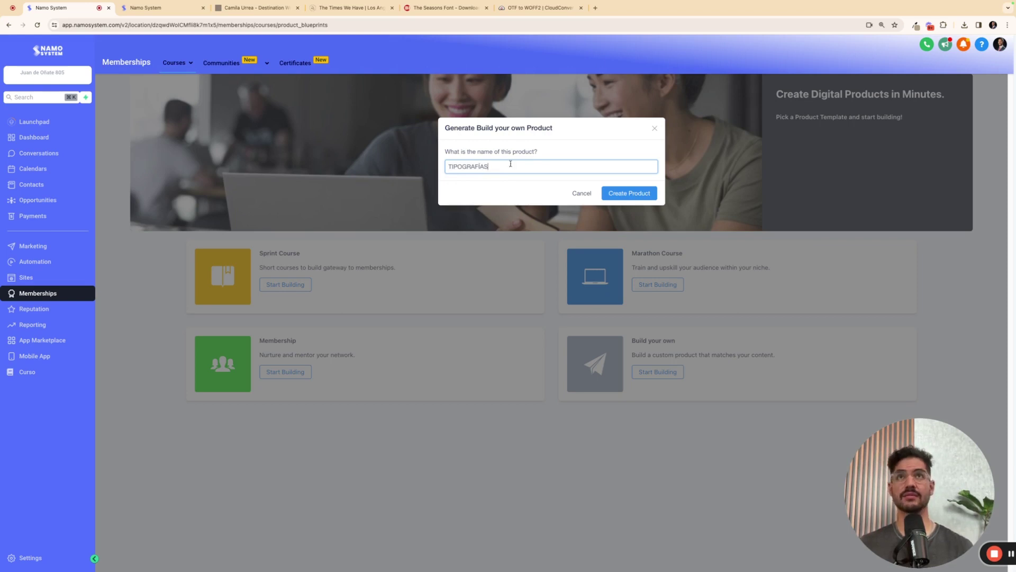
click(614, 193)
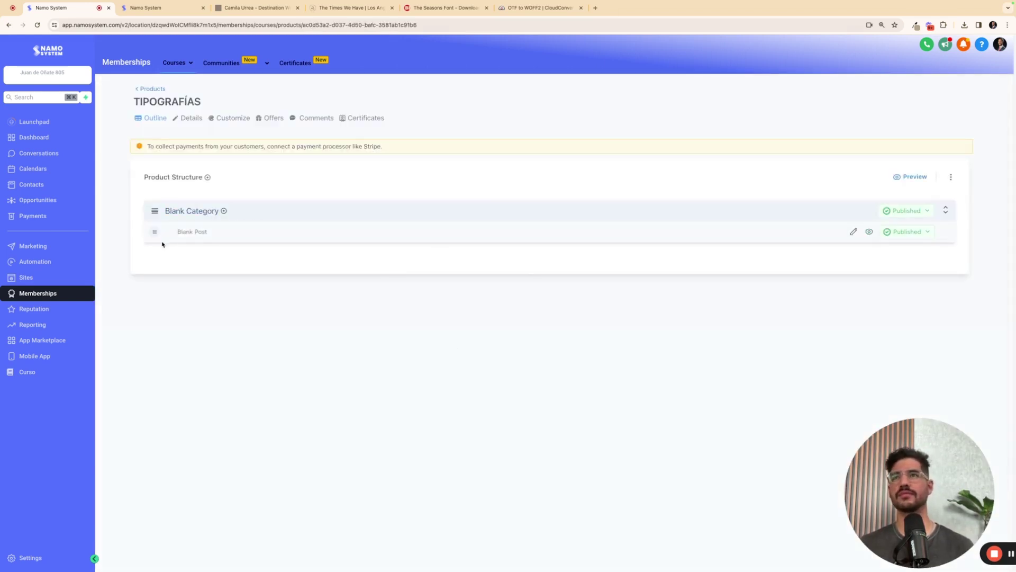
Open the Blank Post in the TIPOGRAFÍAS product for editing and title it SEASONS BOLD
click(192, 232)
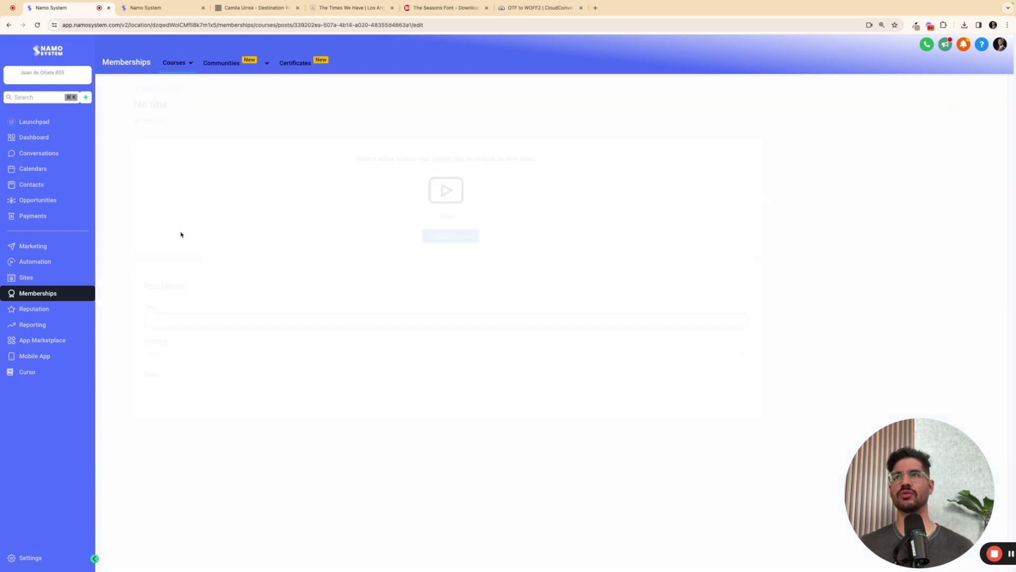
triple_click(206, 320)
text(SEASON)
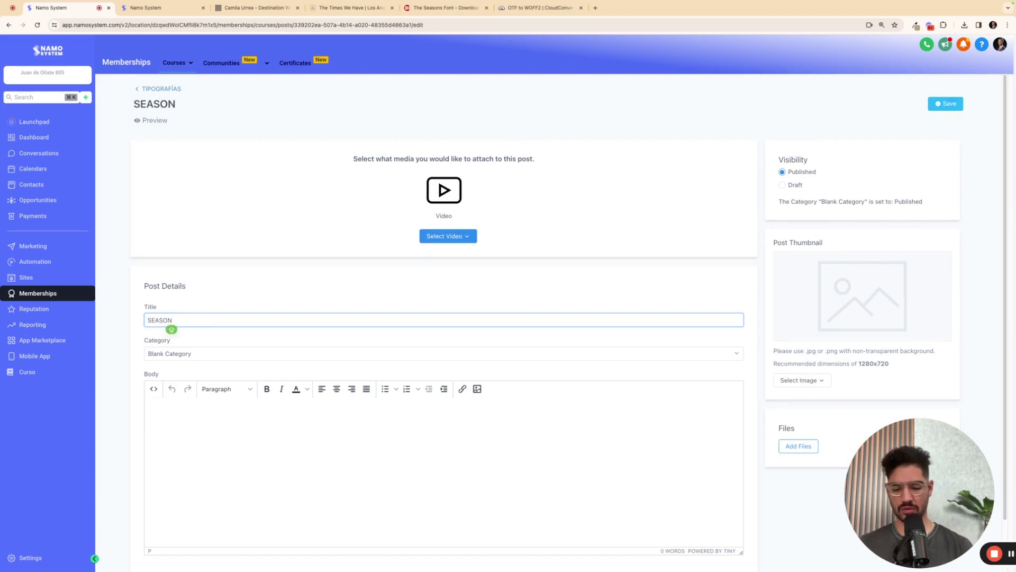
text(S BOLD)
click(536, 337)
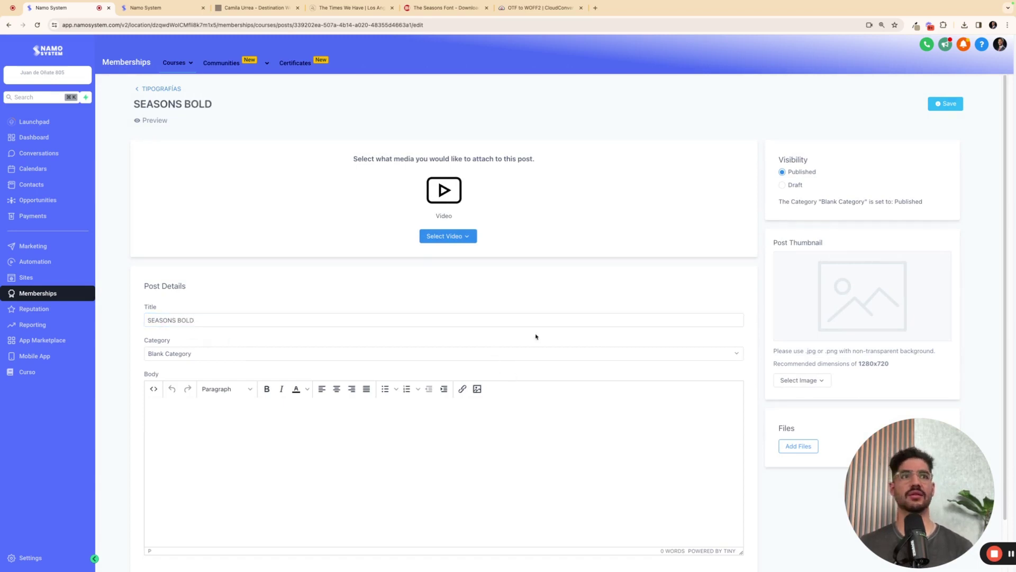
Attach Fontspring-DEMO-theseasons-bd.woff2 from the WOFF2 folder in Demo_Fonts to the post and save the post
click(798, 448)
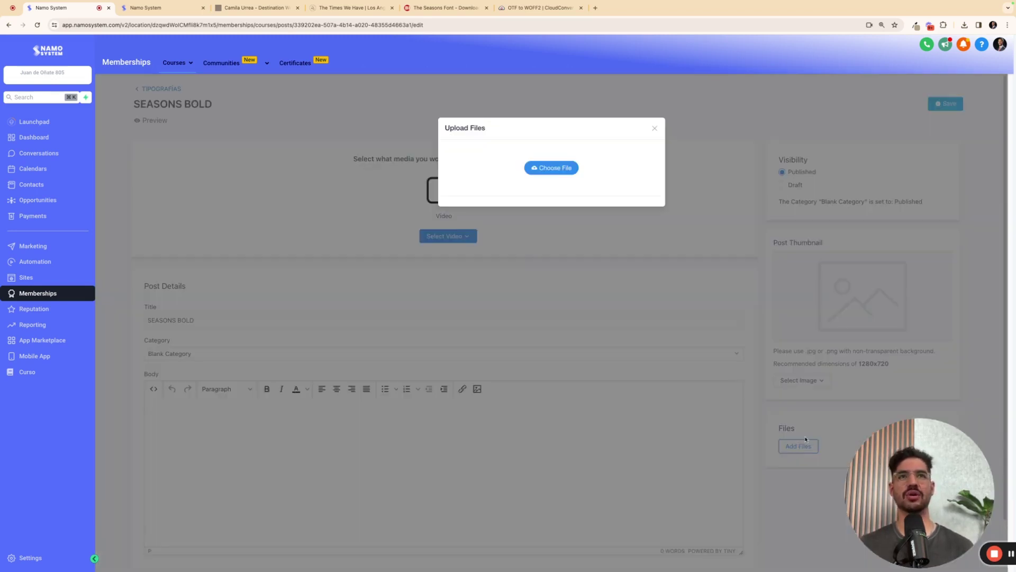
click(553, 168)
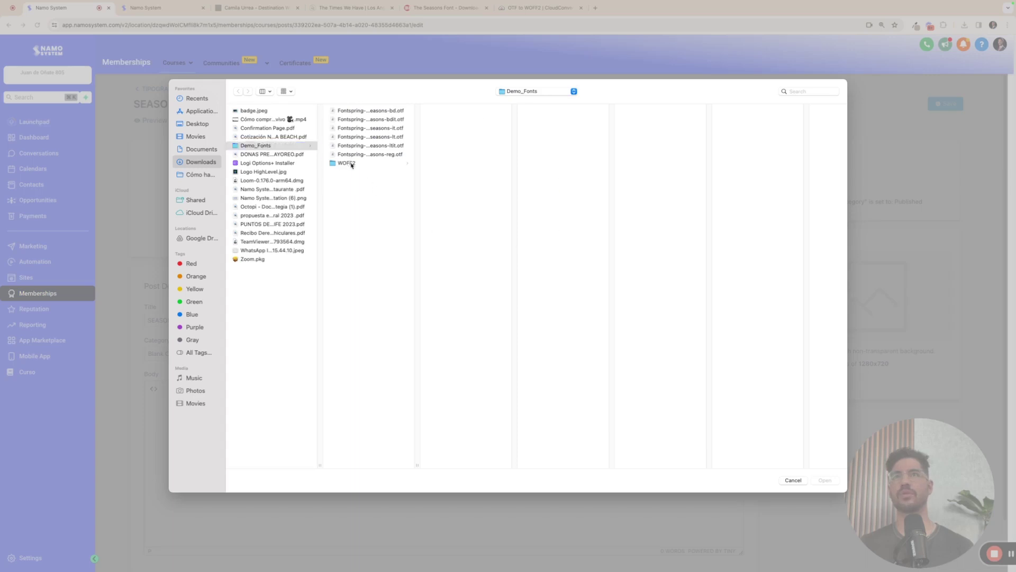
click(352, 164)
click(475, 112)
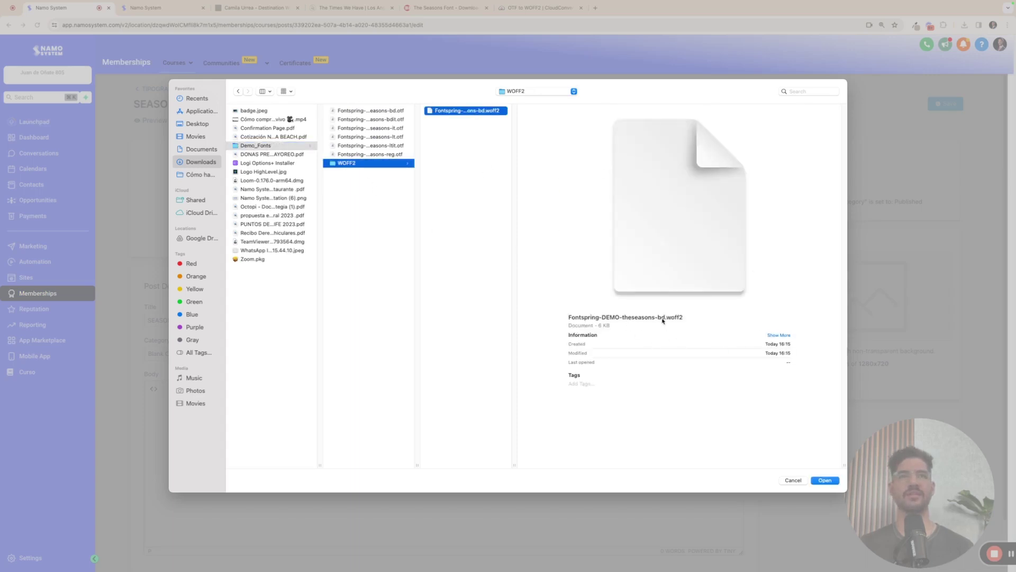
key(Return)
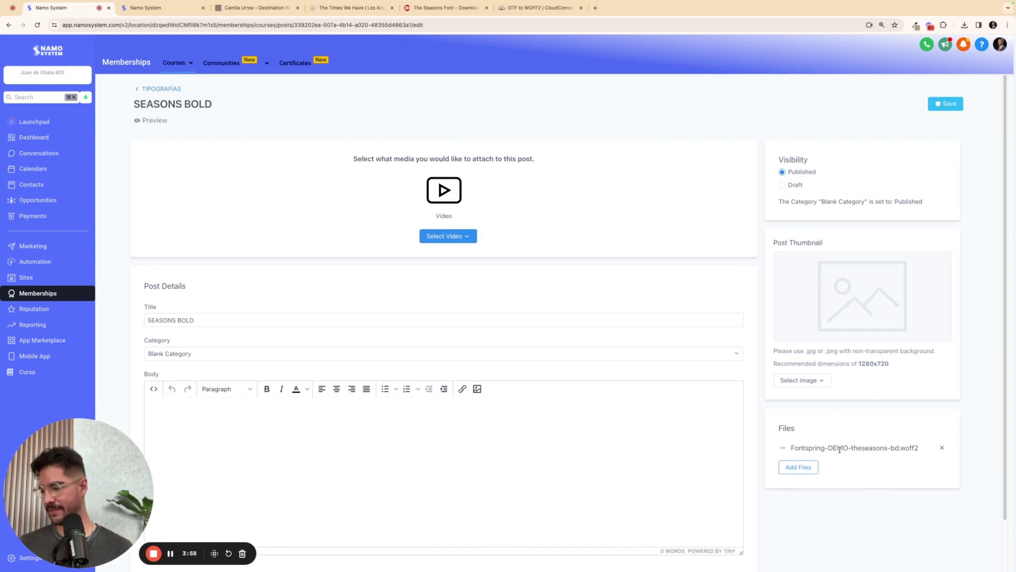
click(947, 108)
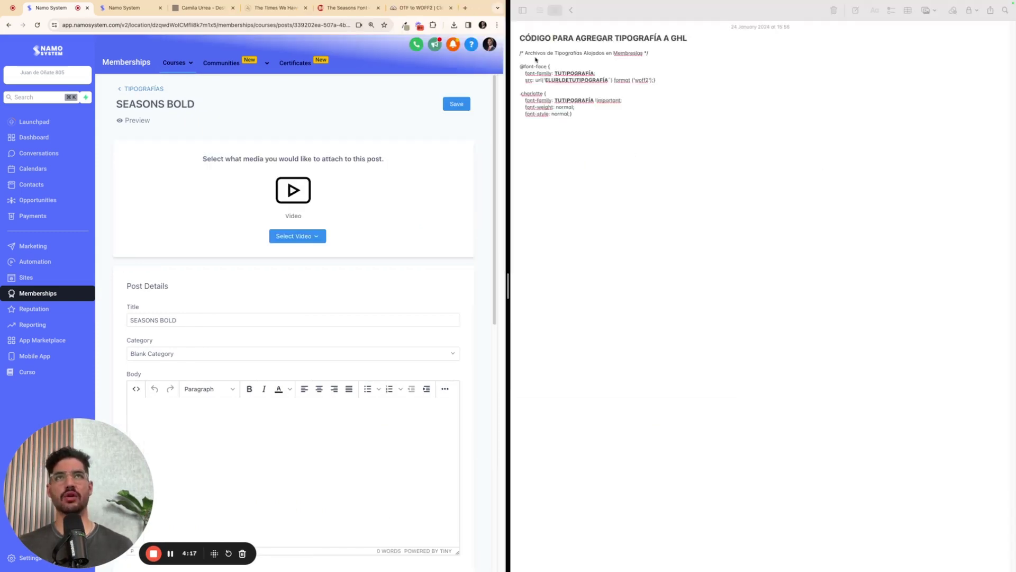
drag(572, 116, 520, 53)
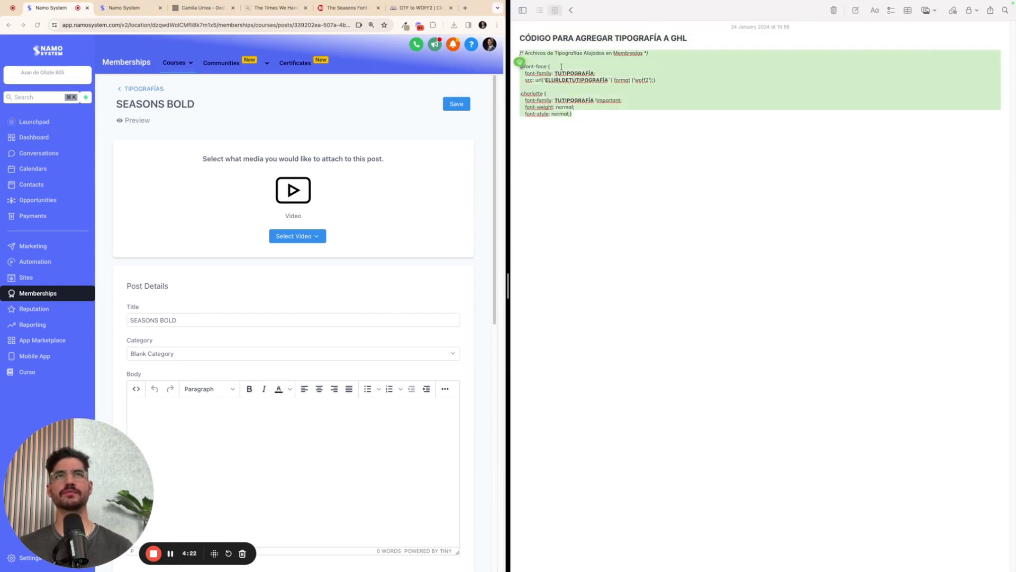
click(220, 423)
text(/* Archivos de Tipografías Alojados en Membresías */  @font-face { font-family: TUTIPOGRAFÍA; src: url('ELURLDETUTIPOGRAFÍA´) format ('woff2');}  .charlotte { font-family: TUTIPOGRAFÍA !important; font-weight: normal; font-style: normal;})
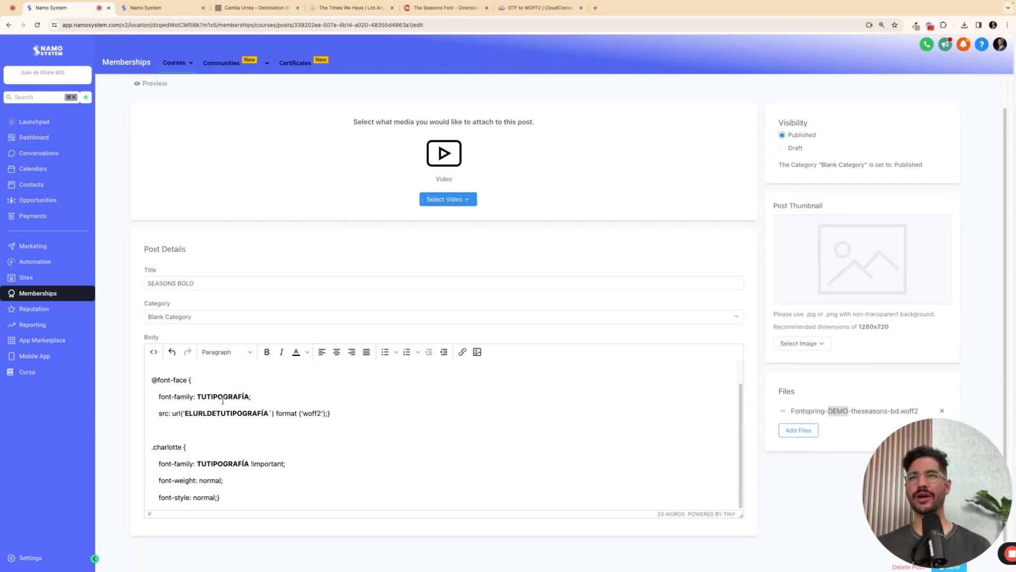
double_click(223, 397)
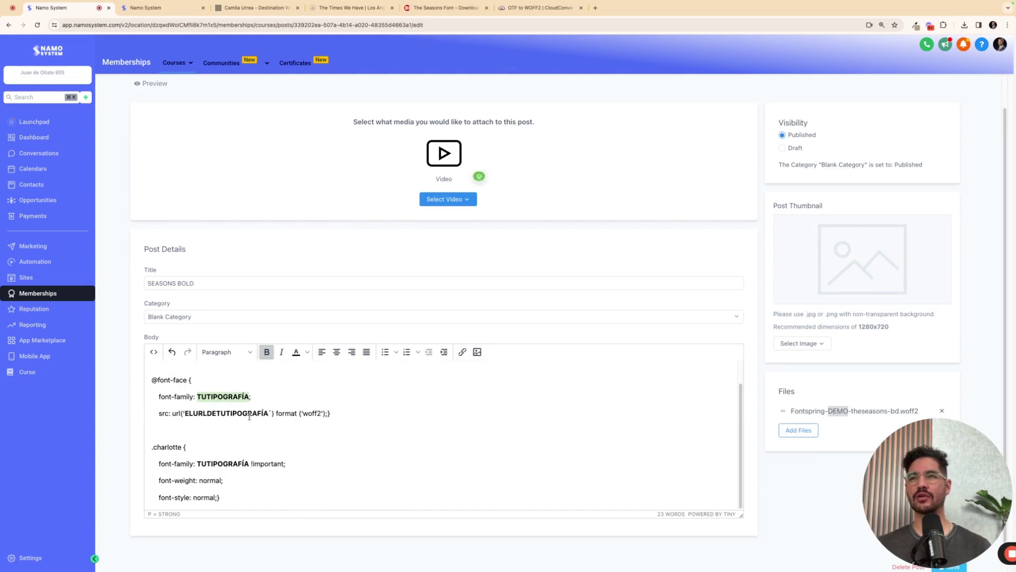
double_click(226, 413)
click(231, 464)
double_click(231, 465)
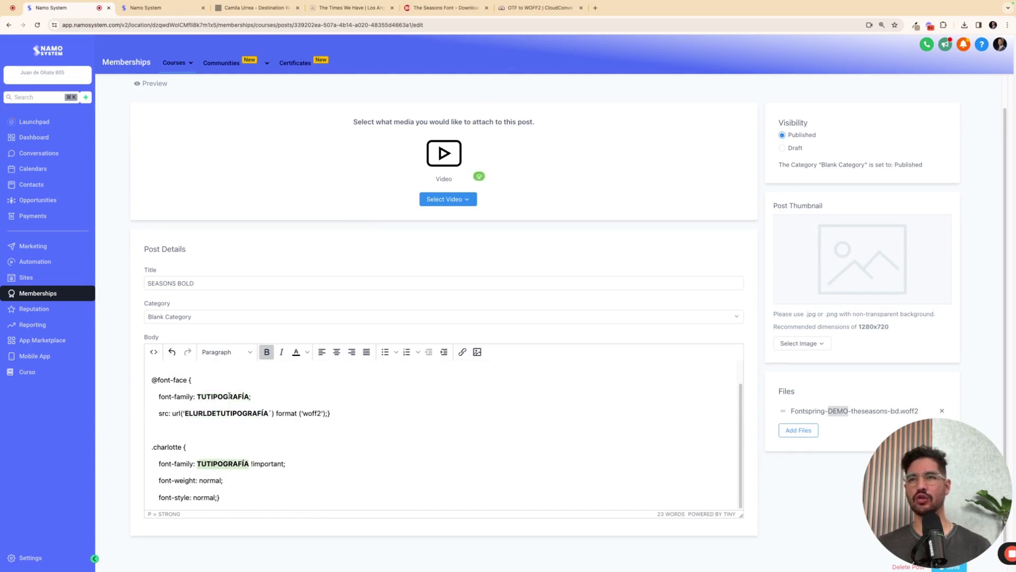
double_click(229, 396)
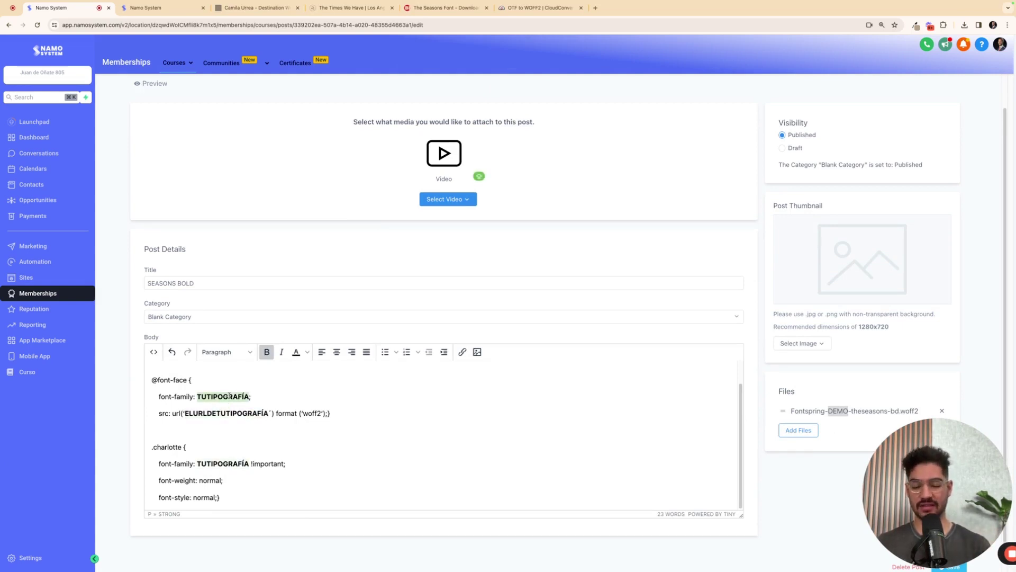
text(SEASONSB)
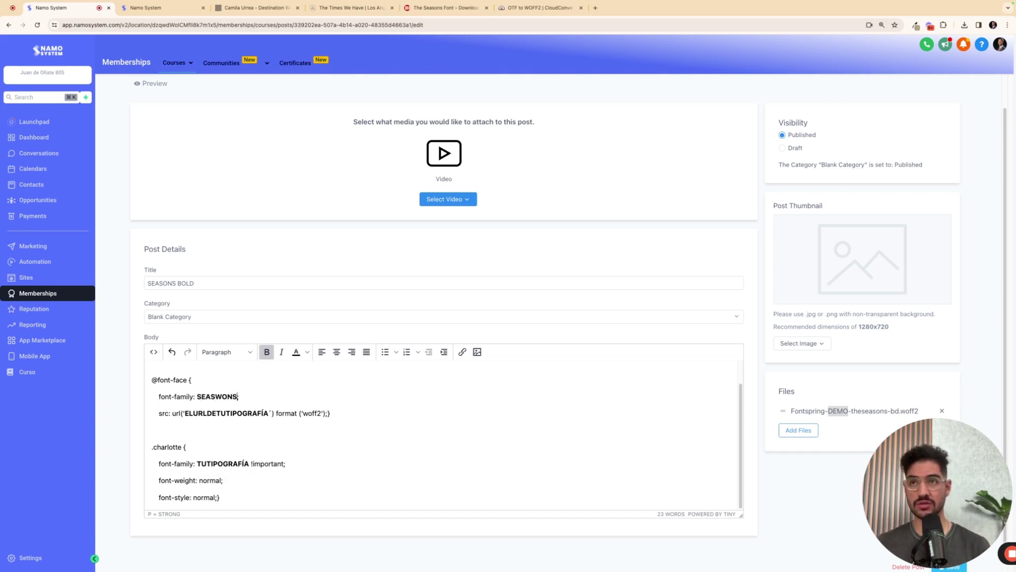
key(BackSpace)
key(BackSpace)
key(BackSpace)
key(BackSpace)
text(ONS)
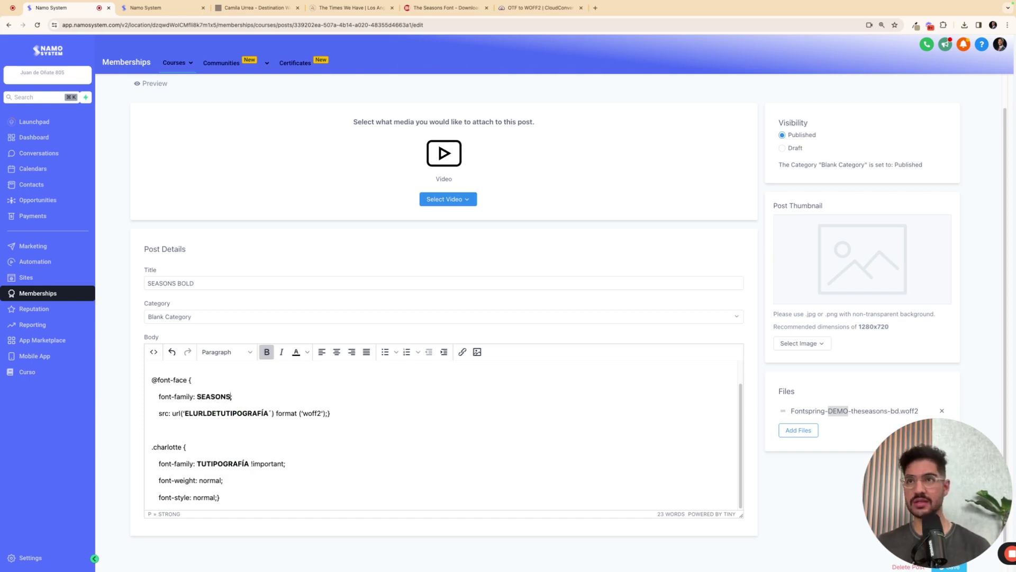
key(BackSpace)
key(BackSpace)
key(BackSpace)
key(BackSpace)
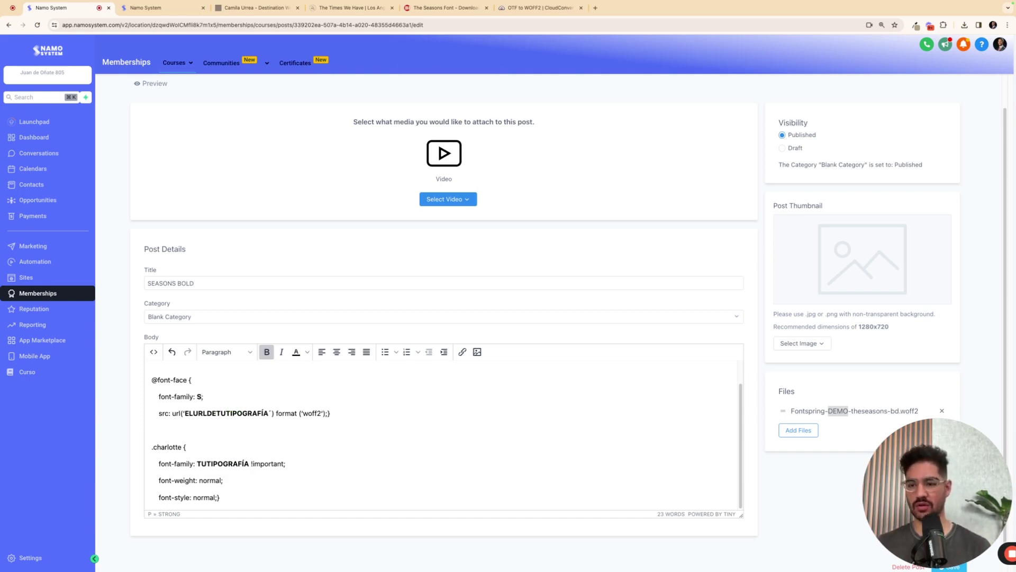
key(BackSpace)
text(seasons)
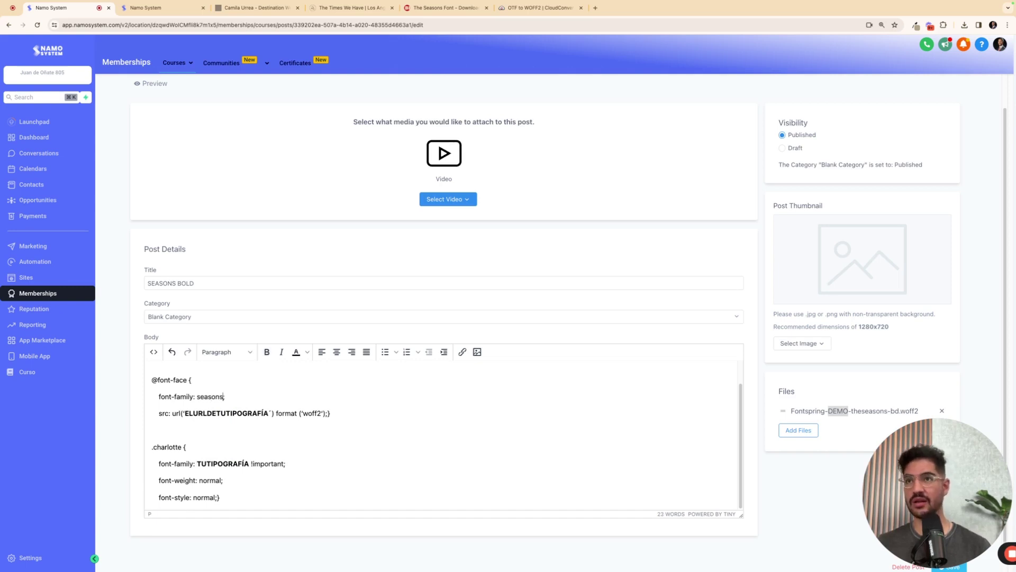
Set the font-family in the .charlotte rule to seasons and remove its bold formatting
double_click(221, 463)
text(seasons)
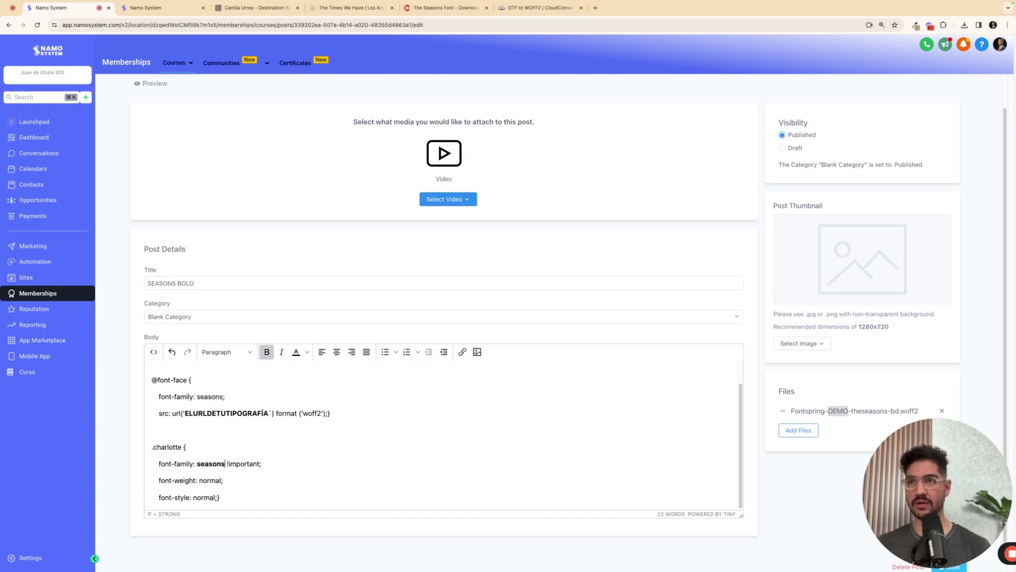
double_click(211, 464)
key(super+b)
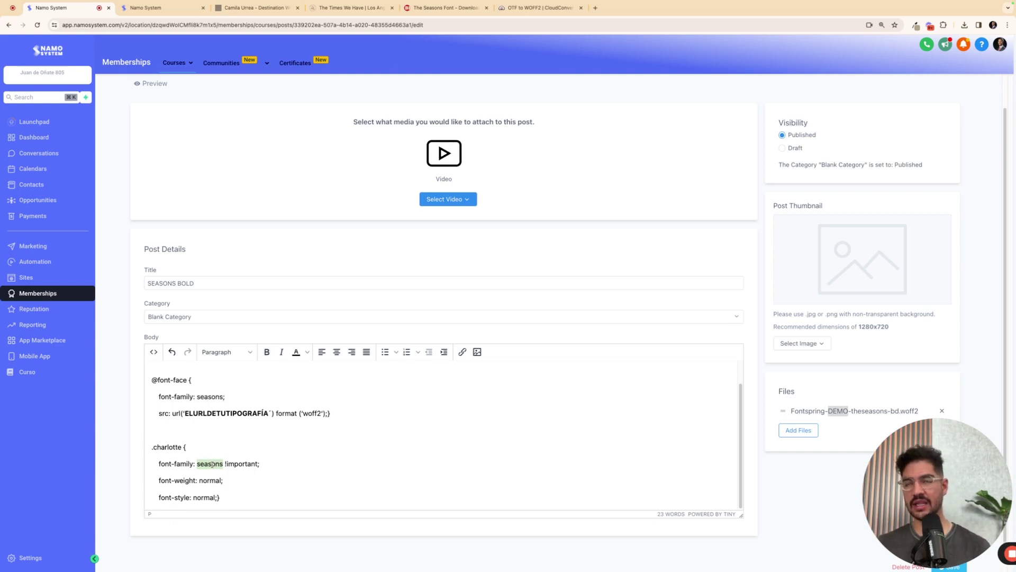
click(258, 463)
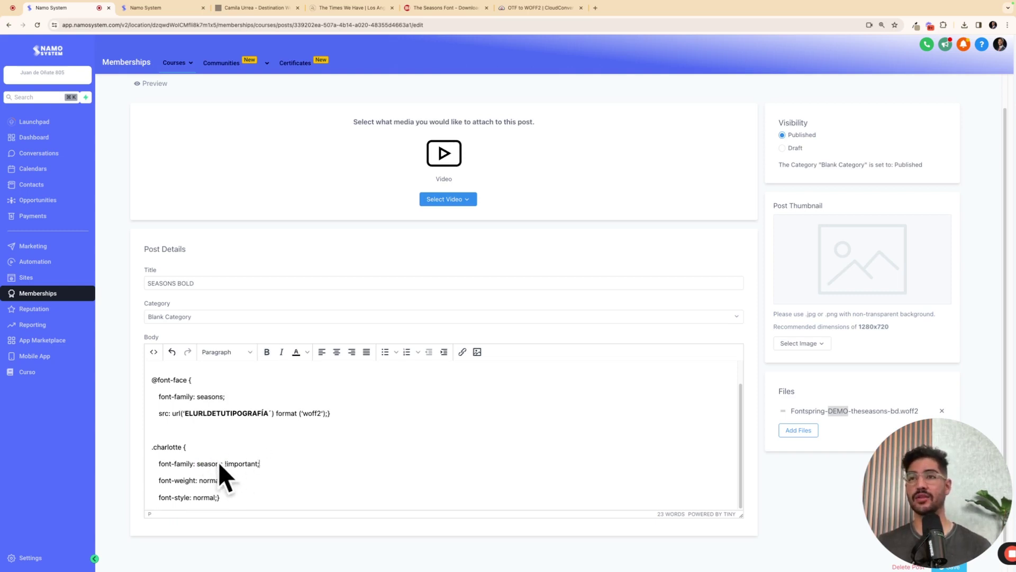
Try to replace the ELURLDETUTIPOGRAFÍA placeholder in the src line with DEMO
double_click(205, 414)
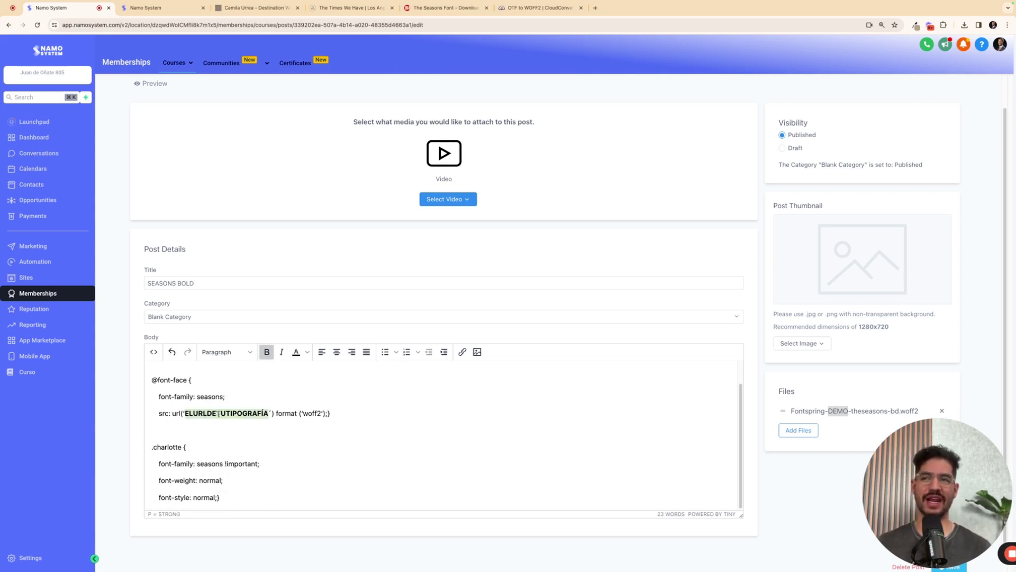
text(DEMO)
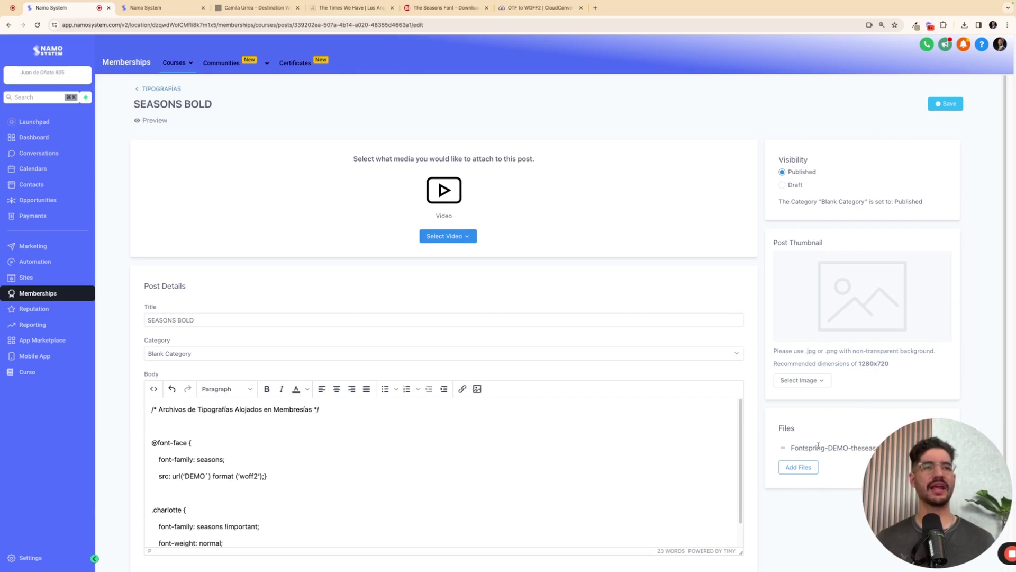
Preview the post, copy the link address of Fontspring-DEMO-theseasons-bd.woff2 and return to the post editor
click(147, 121)
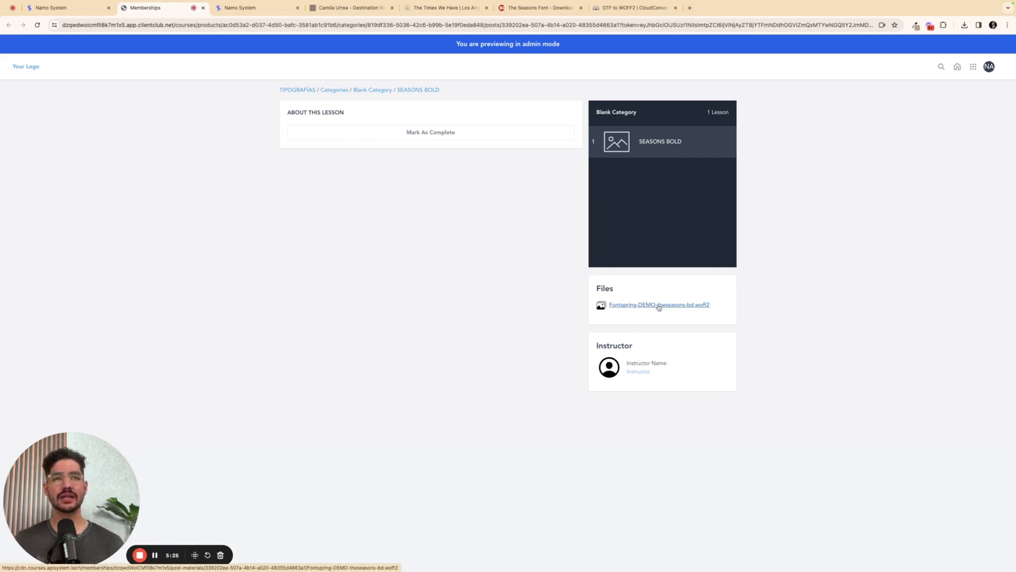
right_click(659, 306)
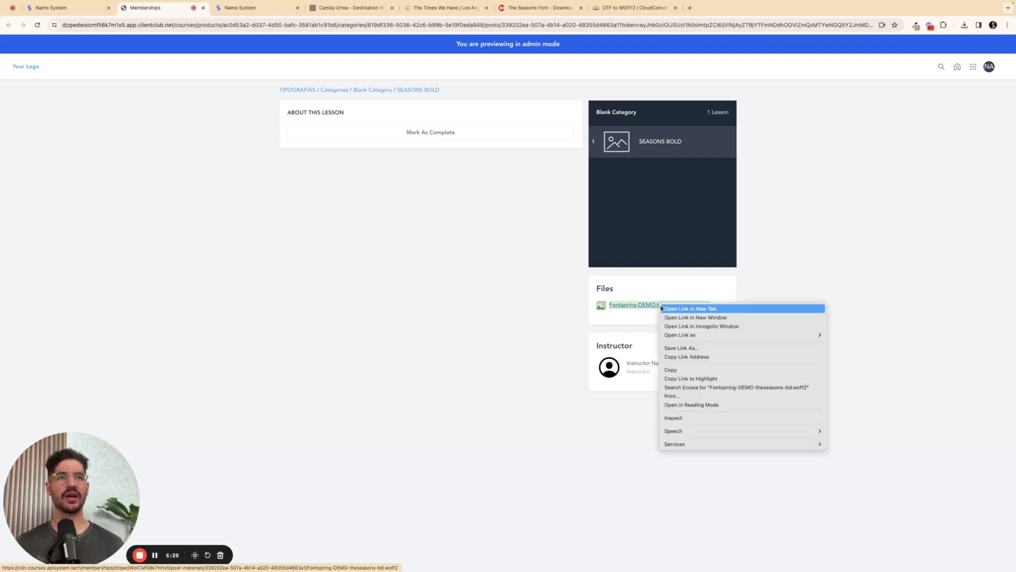
click(694, 358)
click(68, 9)
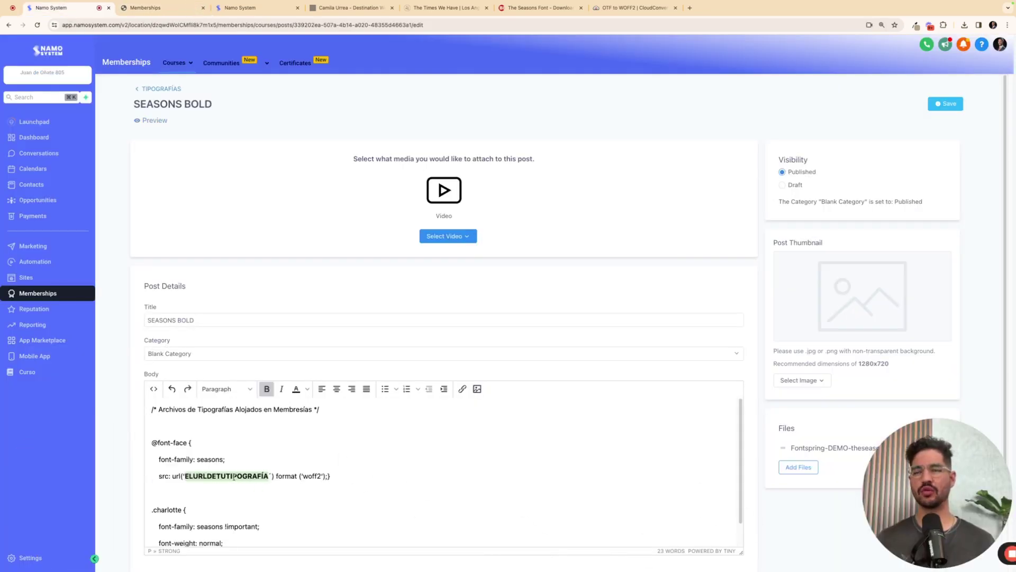
Replace the ELURLDETUTIPOGRAFÍA placeholder in the src line with the copied font file URL as plain text and save the post
key(ctrl+v)
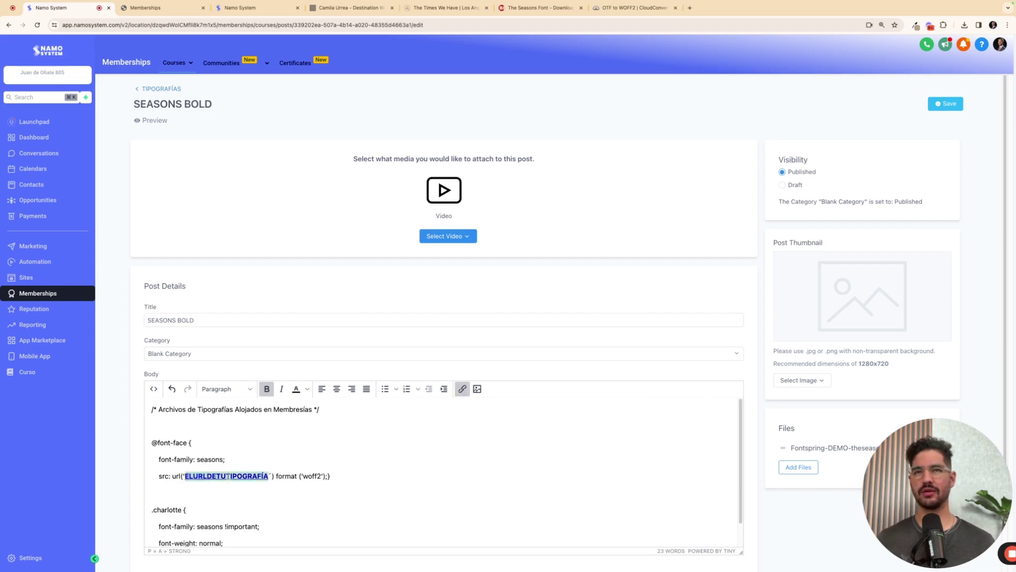
key(ctrl+z)
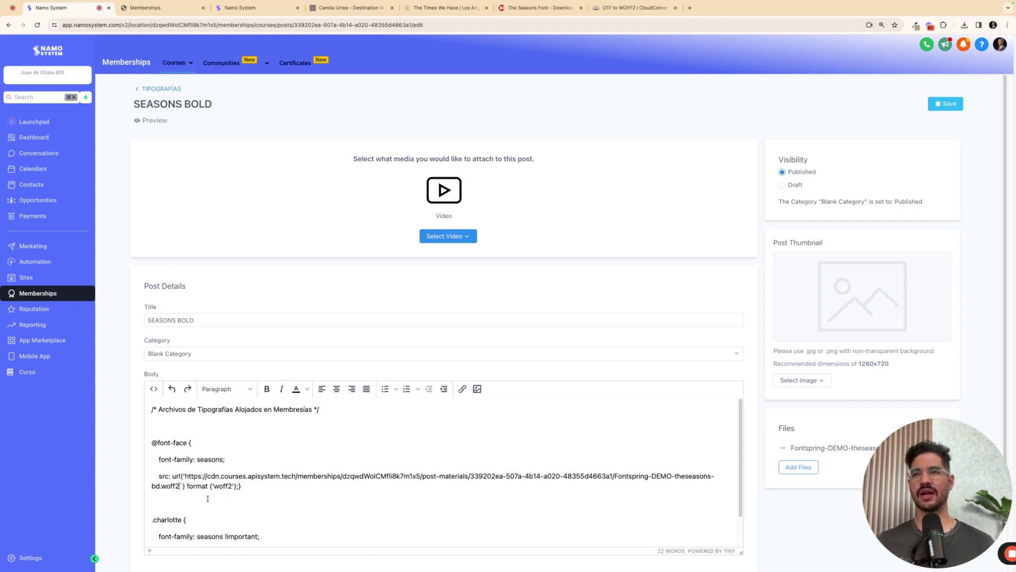
scroll(213, 457, down, 3)
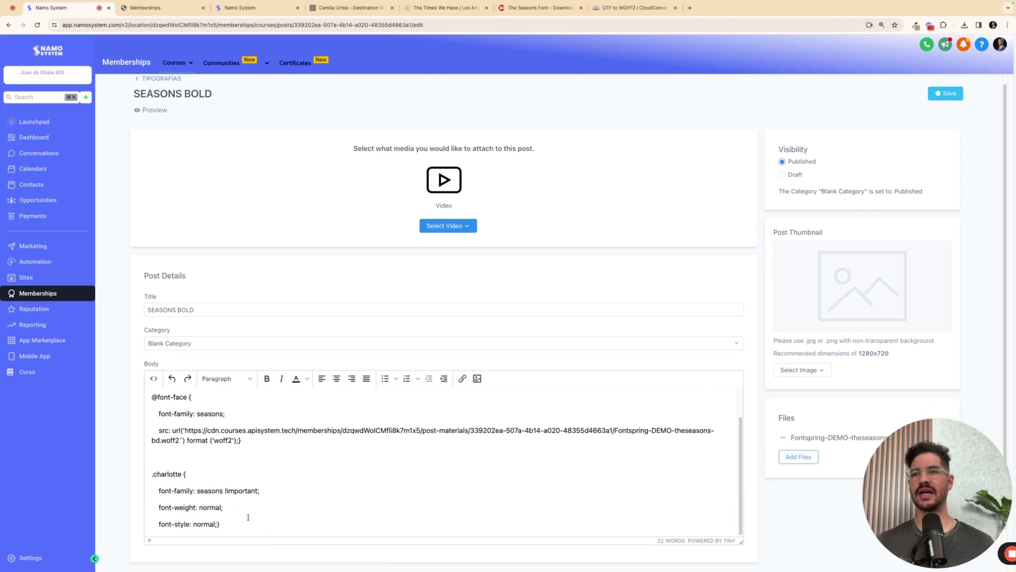
scroll(248, 517, up, 1)
scroll(246, 518, down, 1)
scroll(245, 519, up, 2)
scroll(244, 519, down, 2)
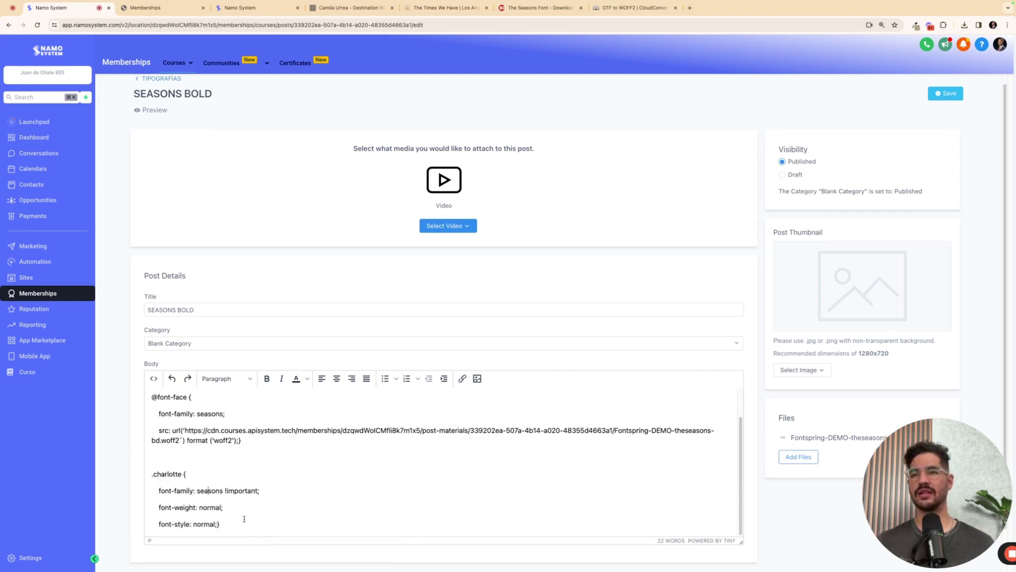
drag(232, 534, 154, 378)
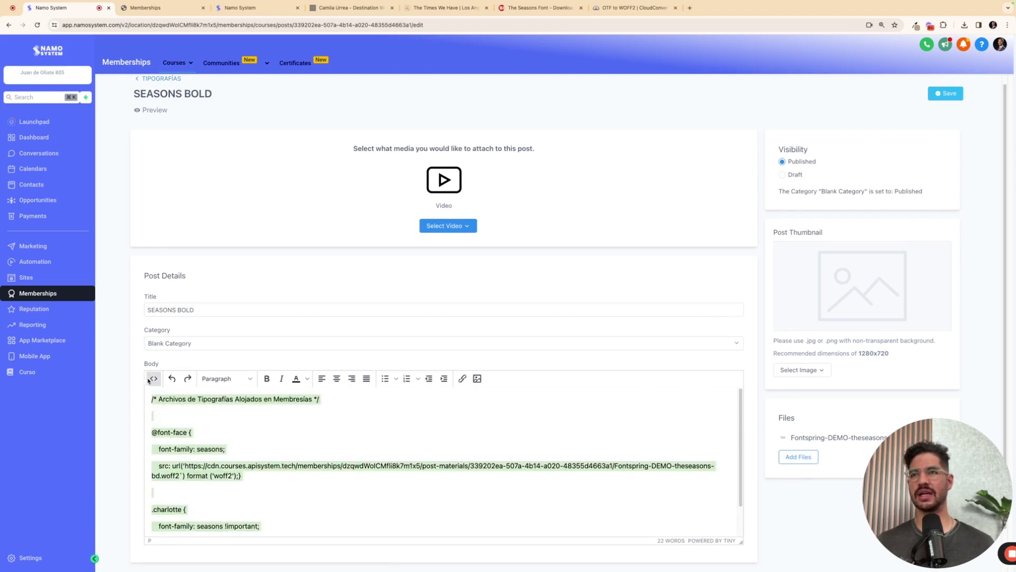
click(945, 94)
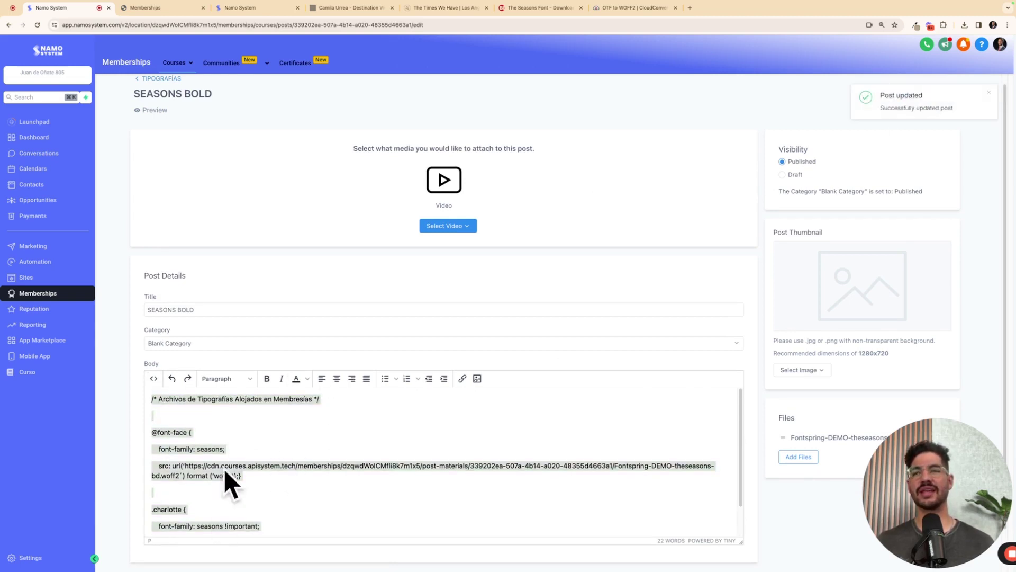
Return to the TIPOGRAFÍAS product, add a lesson titled SEASONS to Blank Category and open it
scroll(756, 353, up, 1)
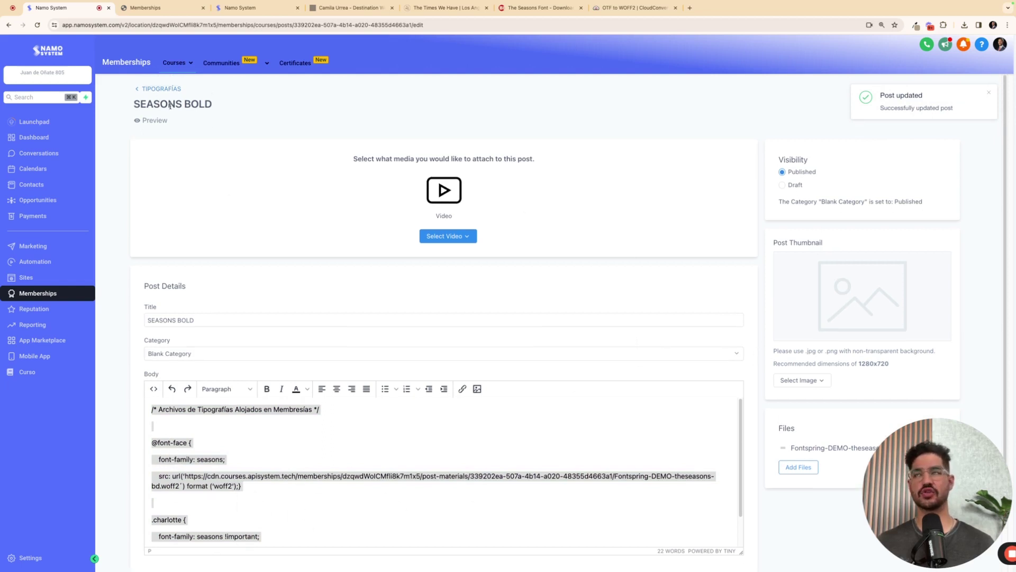
click(159, 89)
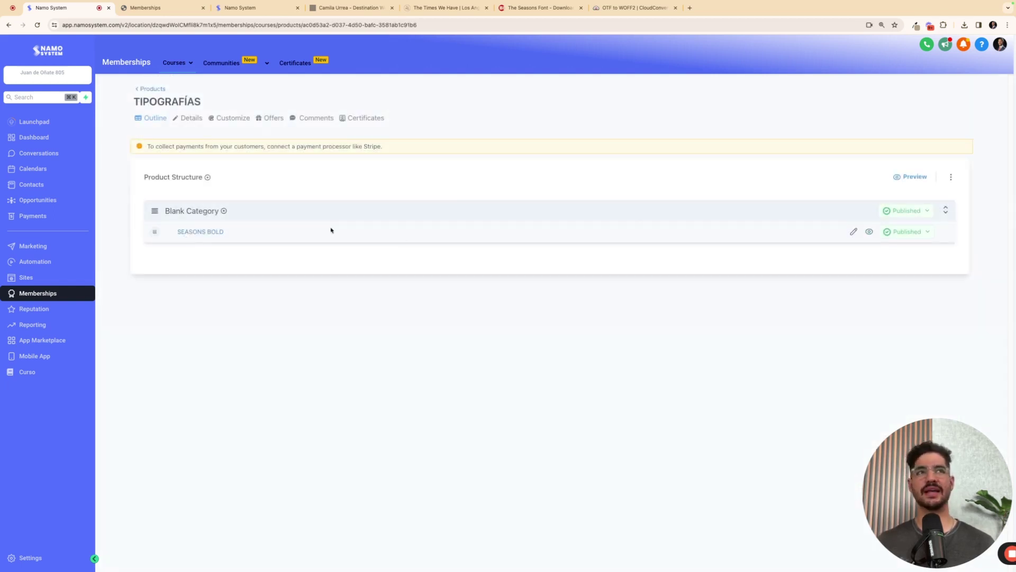
click(223, 210)
click(231, 228)
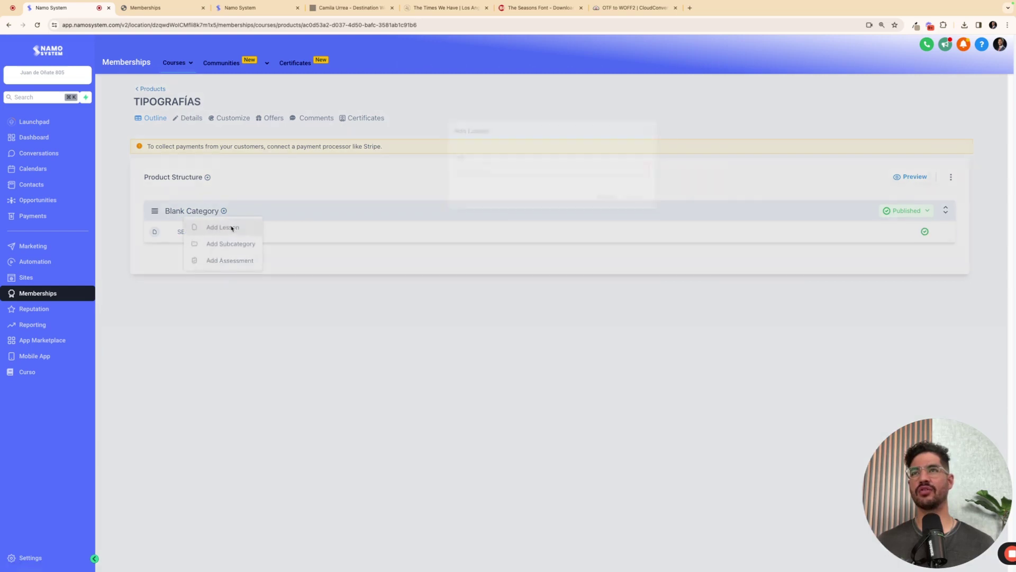
click(527, 169)
text(SEASONS)
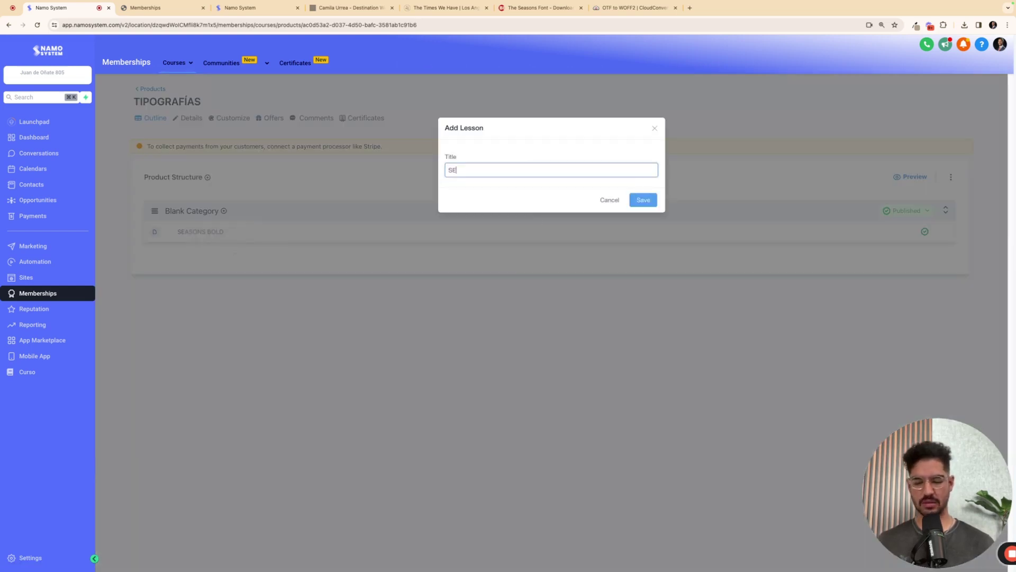
click(647, 202)
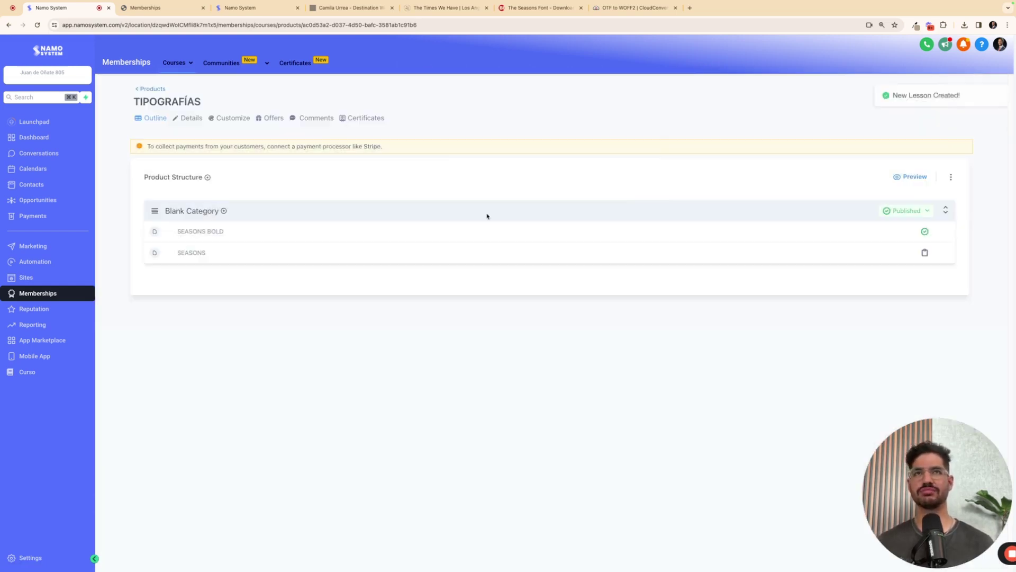
click(195, 254)
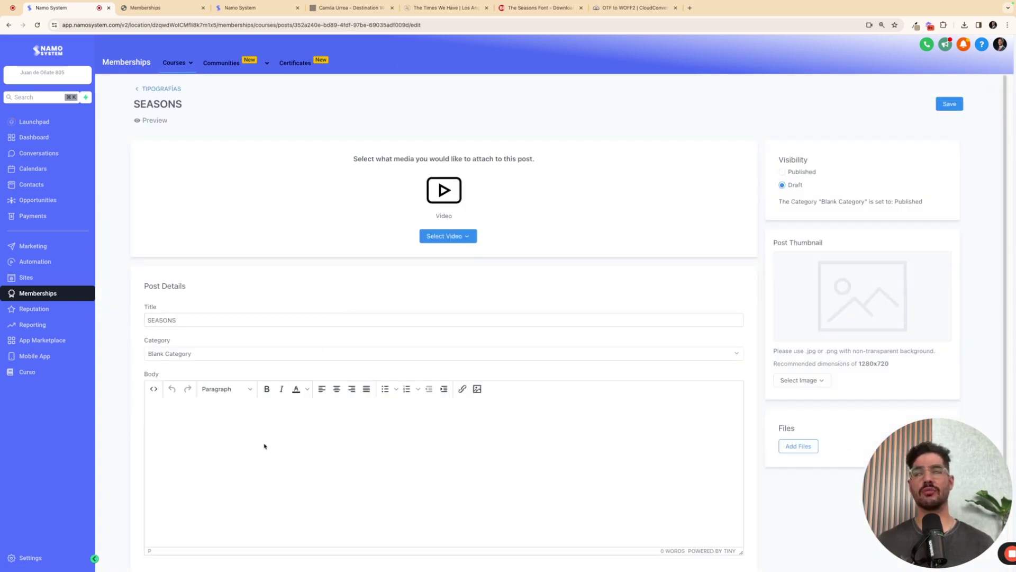
click(156, 88)
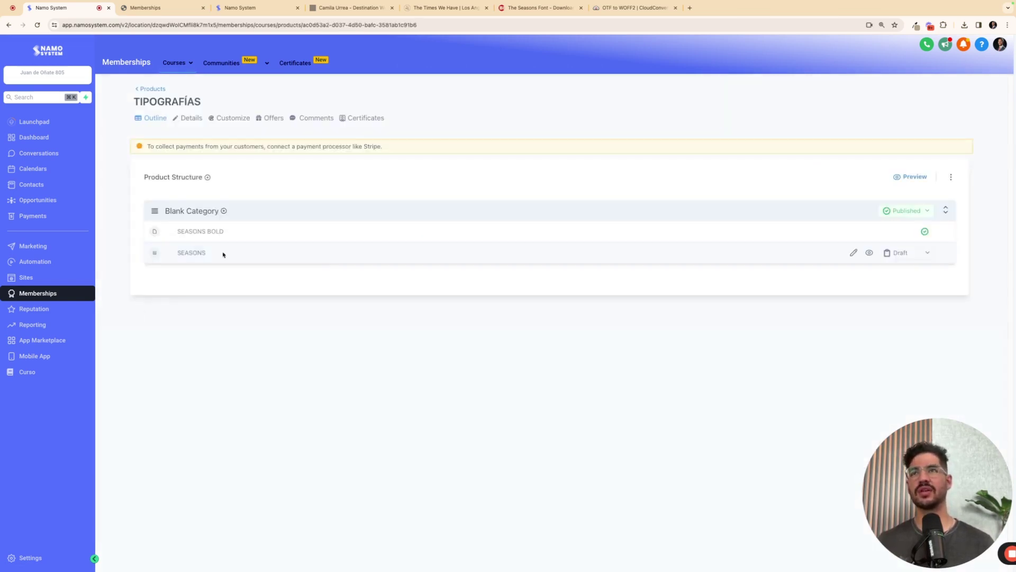
click(204, 232)
scroll(280, 466, down, 1)
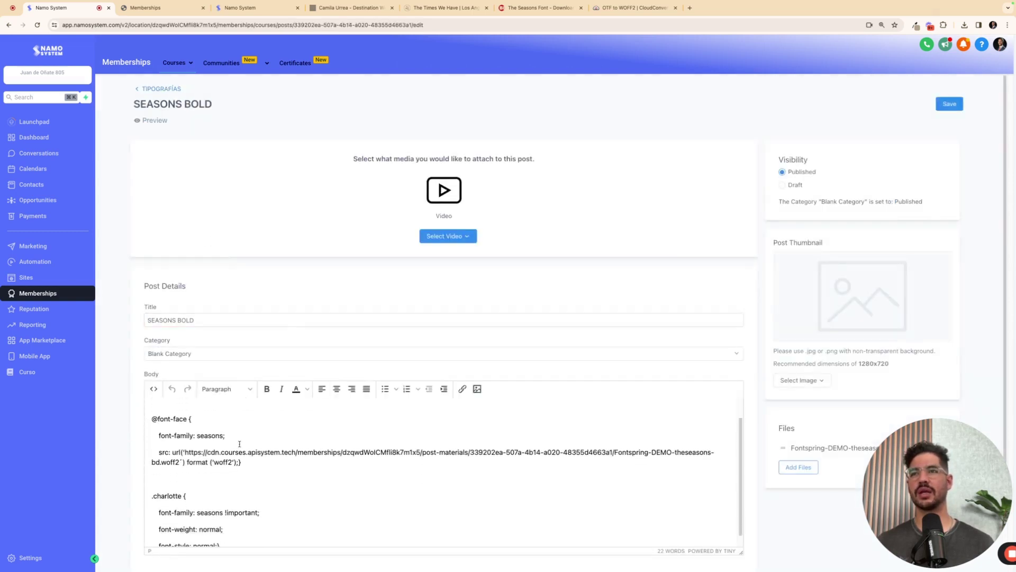
click(224, 435)
text(bold)
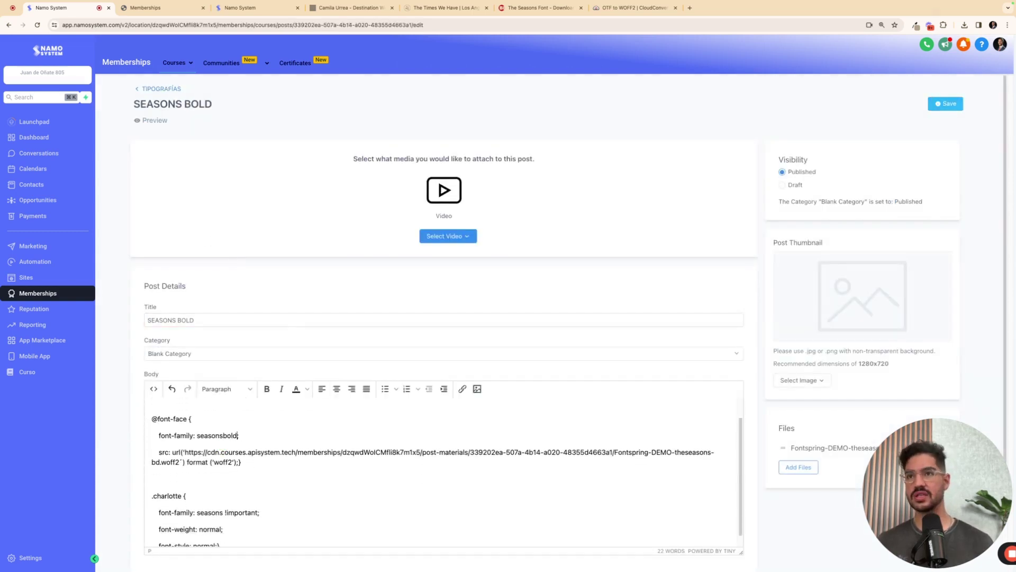
scroll(240, 511, down, 1)
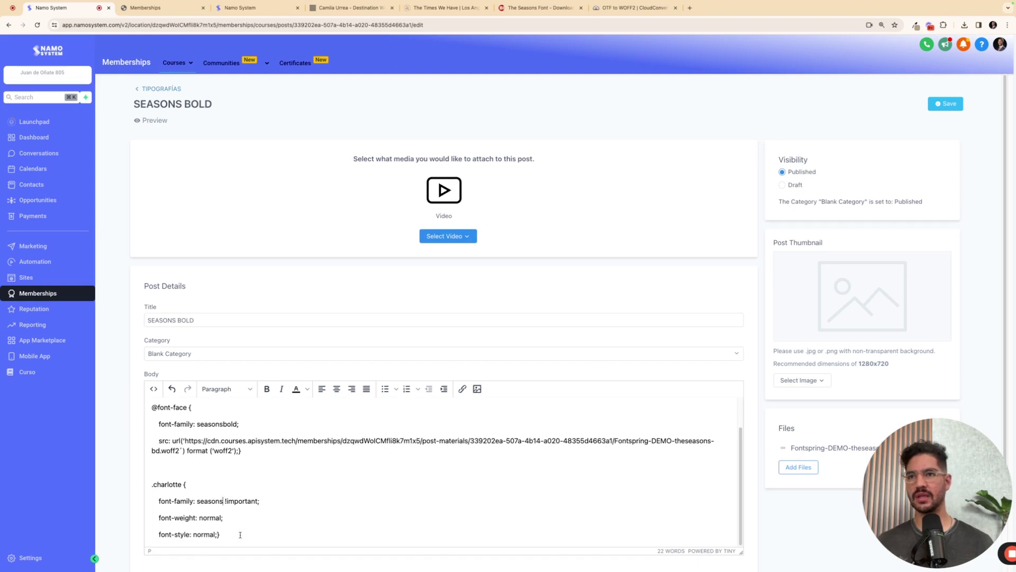
text(bold)
scroll(265, 540, up, 2)
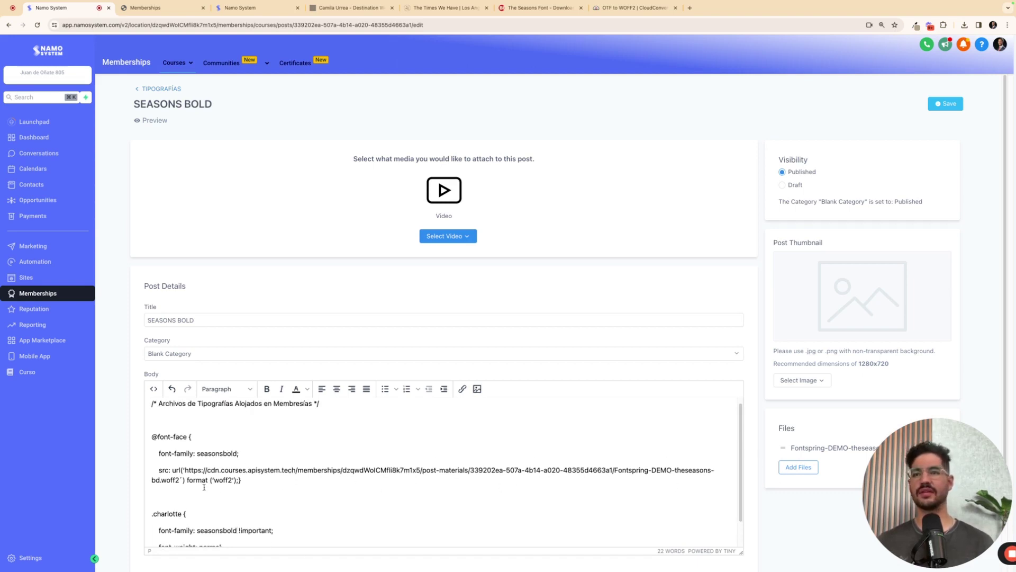
scroll(315, 515, down, 2)
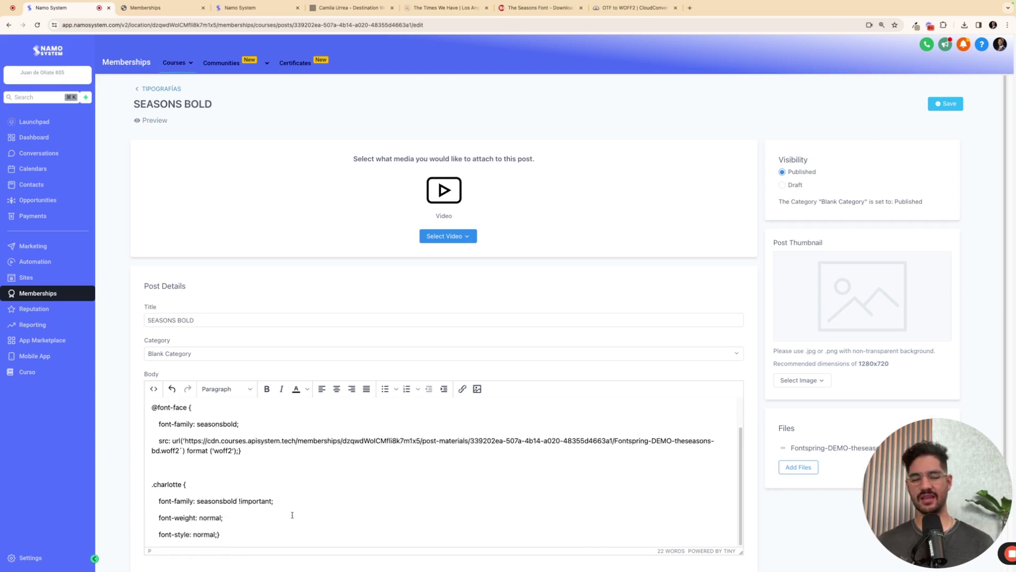
key(BackSpace)
key(BackSpace)
key(BackSpace)
text(d)
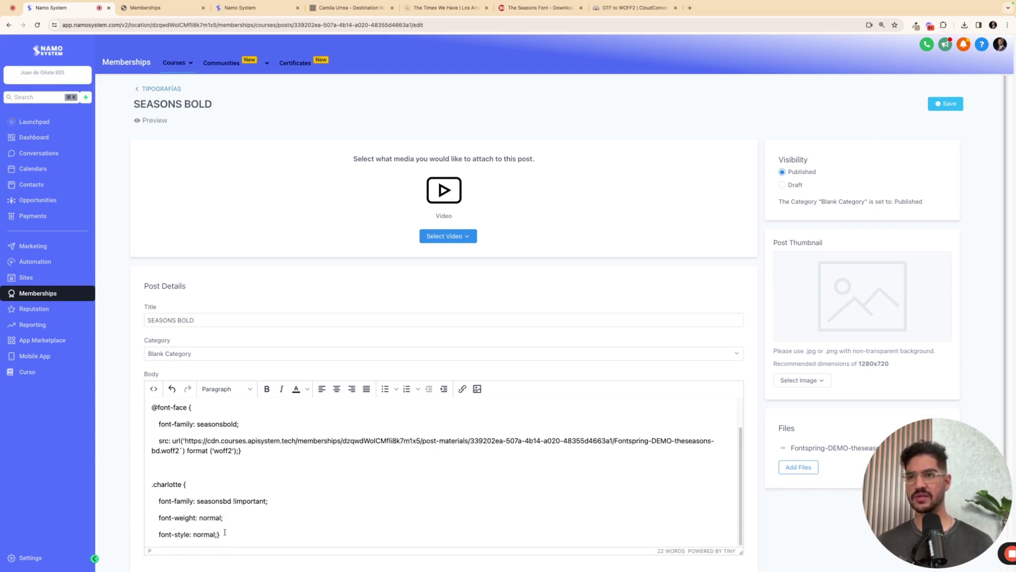
scroll(207, 531, down, 2)
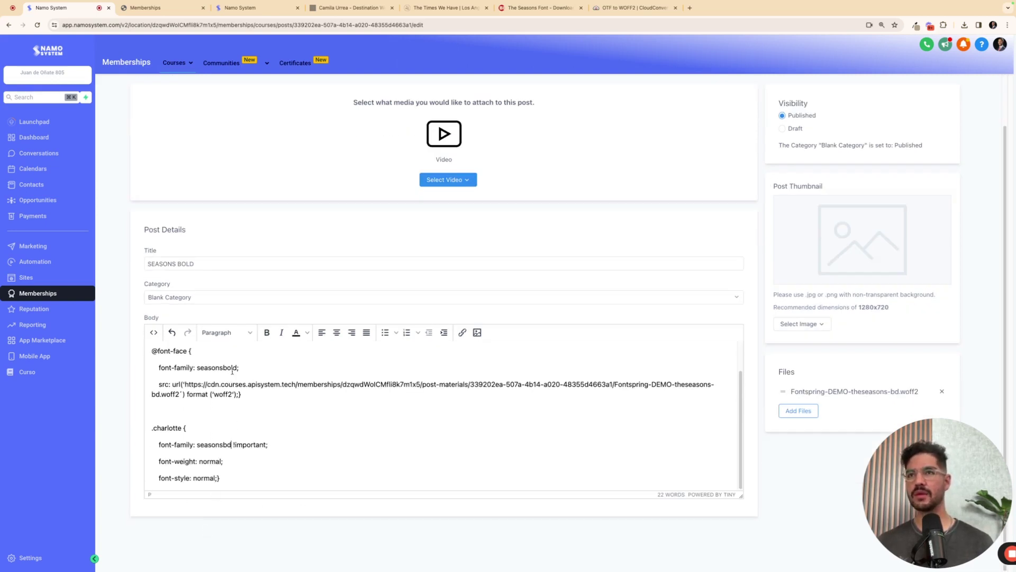
key(BackSpace)
key(BackSpace)
scroll(810, 208, up, 2)
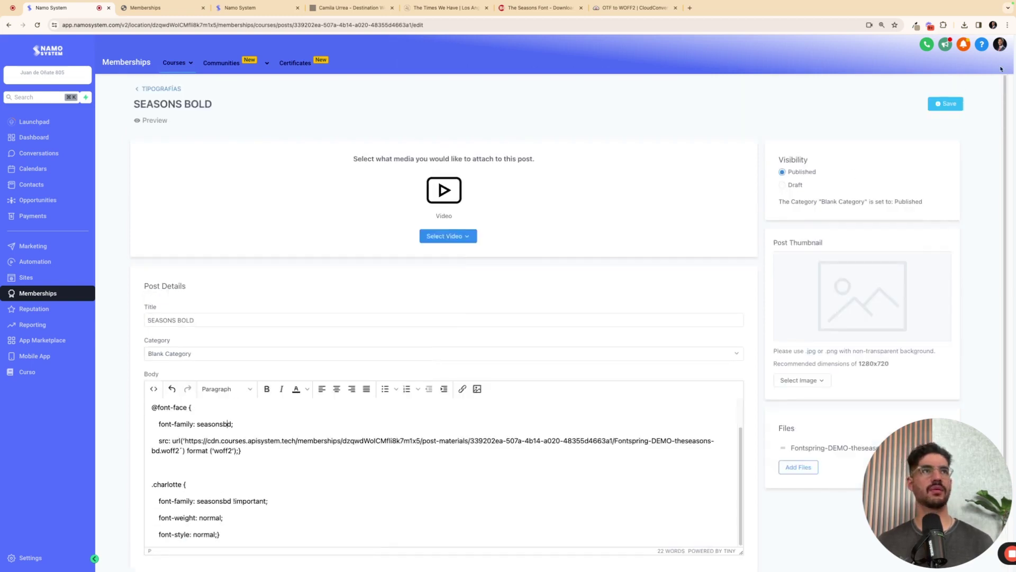
click(945, 103)
Copy the complete font code from the post and paste it into the Custom CSS of the Inicio page in the page builder
scroll(271, 517, down, 2)
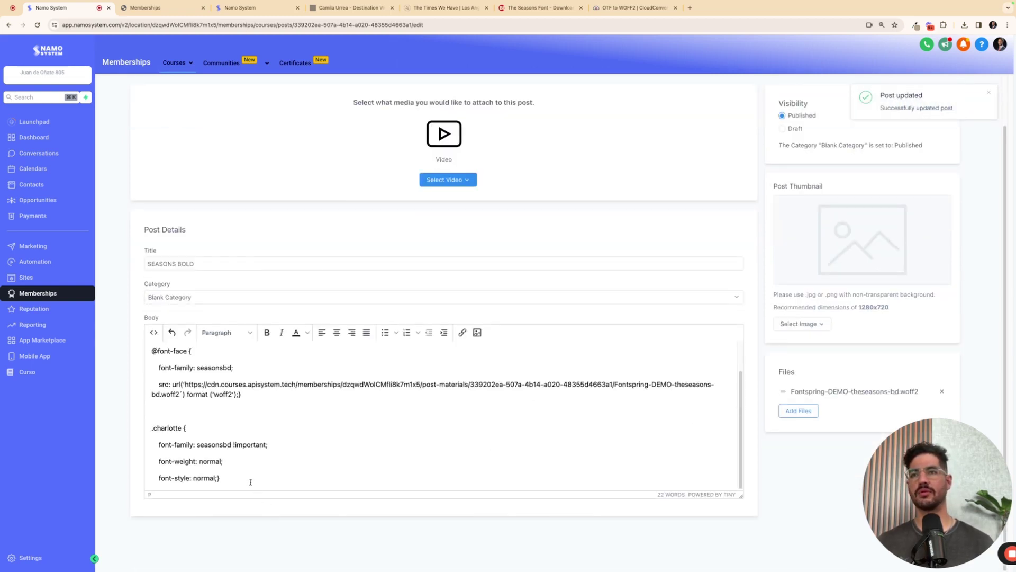
drag(234, 476, 195, 372)
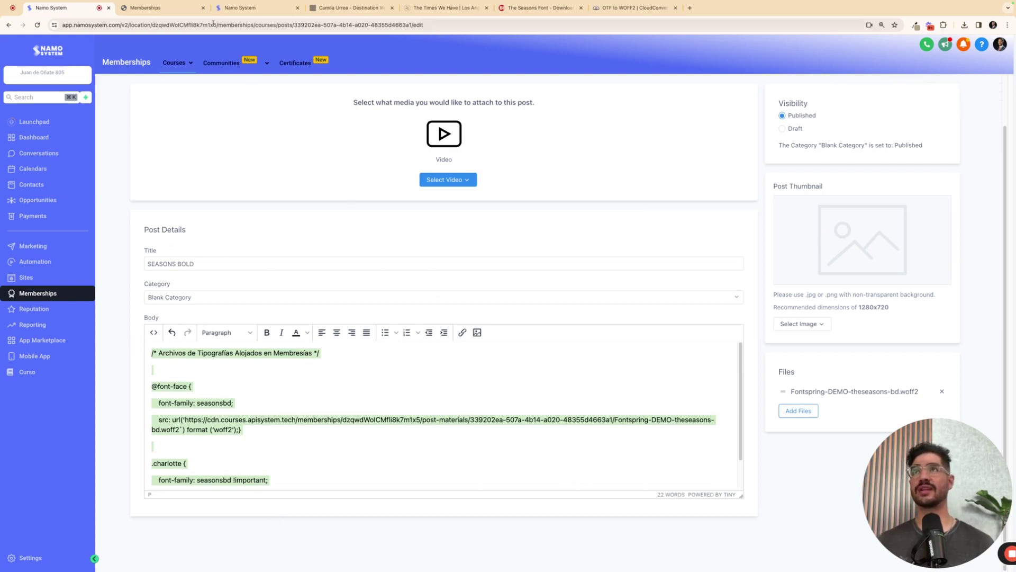
click(203, 7)
click(158, 7)
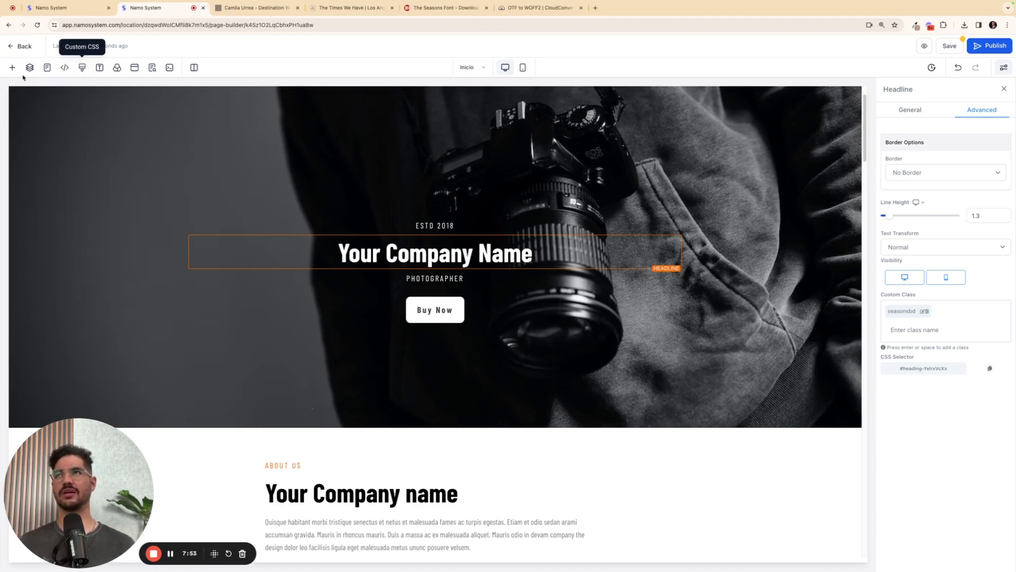
click(83, 68)
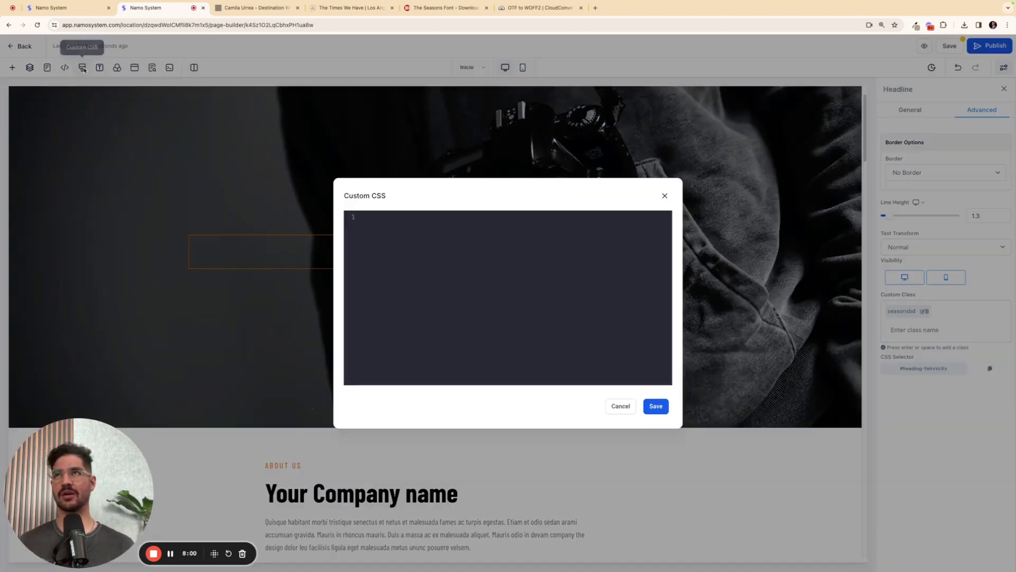
key(ctrl+v)
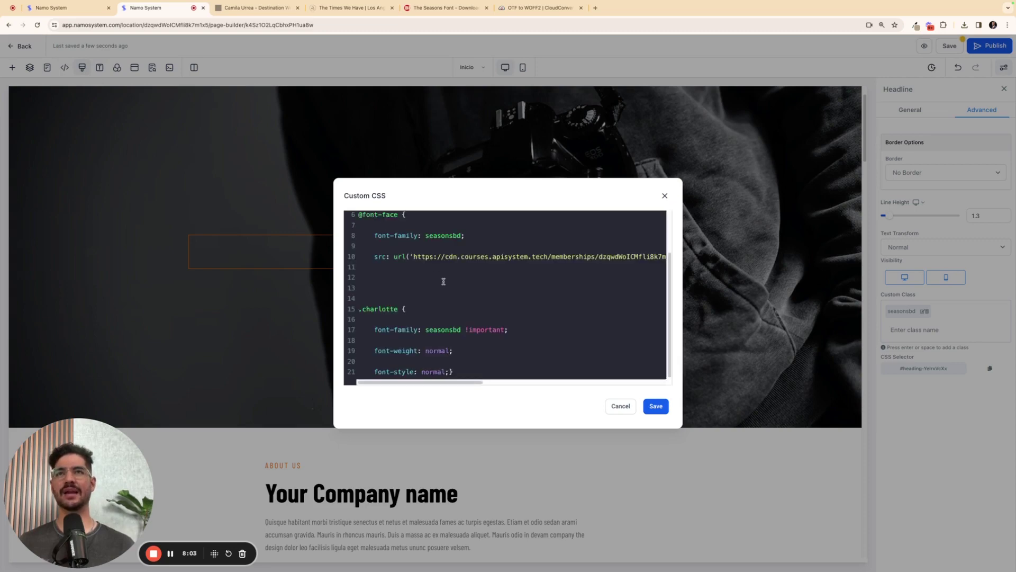
scroll(444, 281, up, 2)
scroll(471, 307, down, 2)
scroll(450, 266, up, 2)
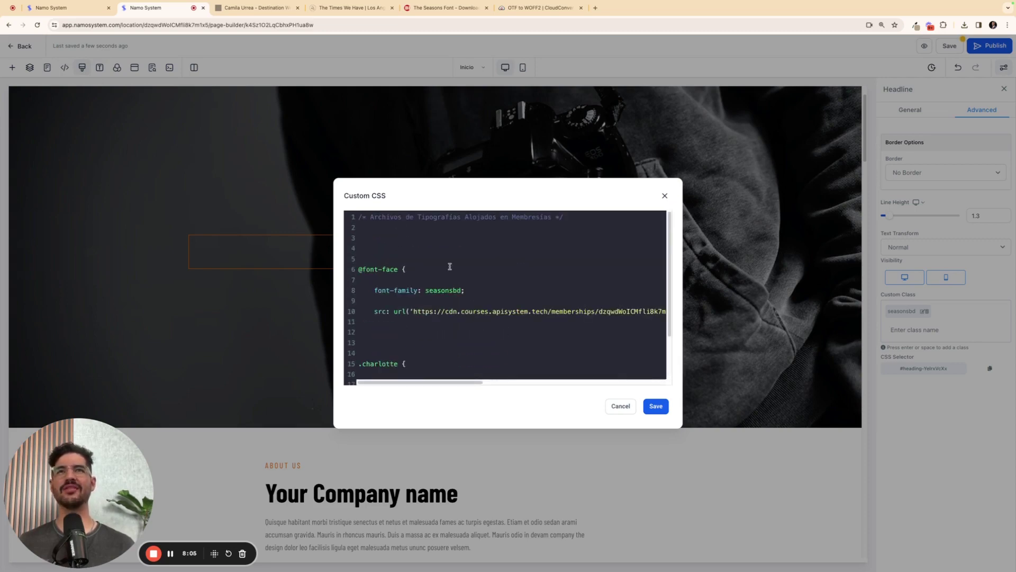
Rename the .charlotte class selector in the custom CSS to .seasonsbd
click(455, 218)
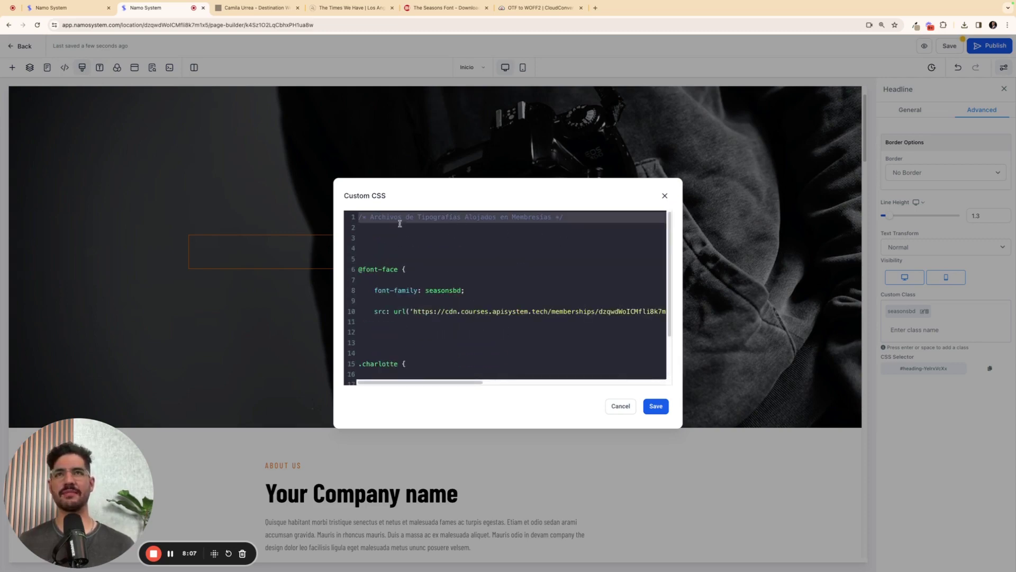
drag(369, 218, 548, 218)
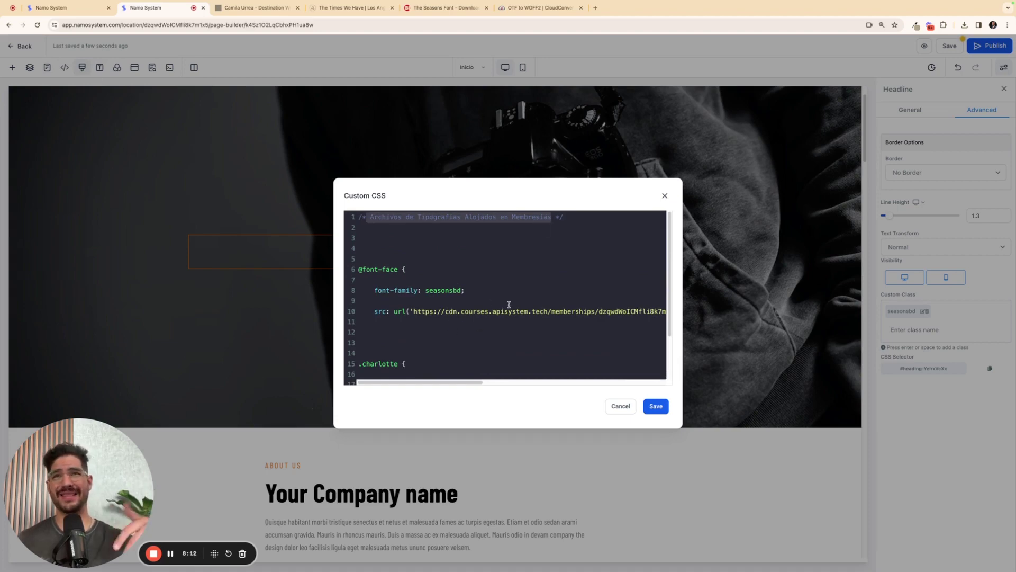
scroll(509, 304, down, 3)
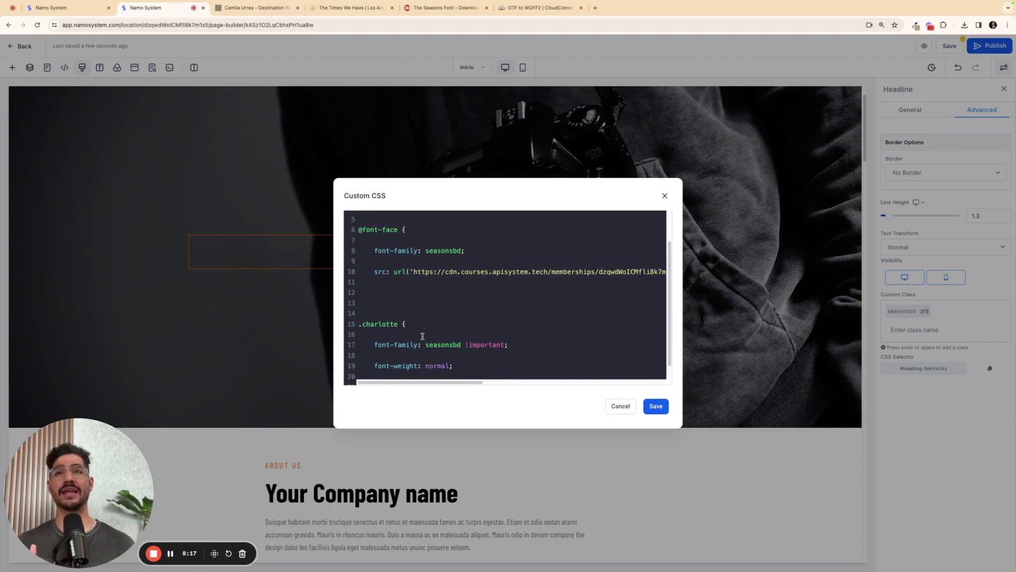
scroll(506, 324, down, 1)
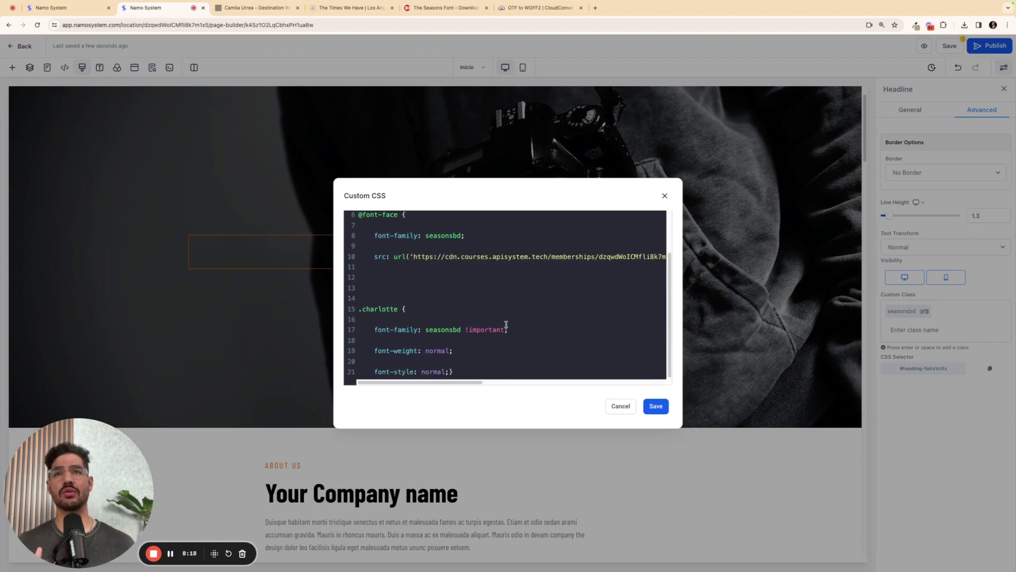
double_click(382, 309)
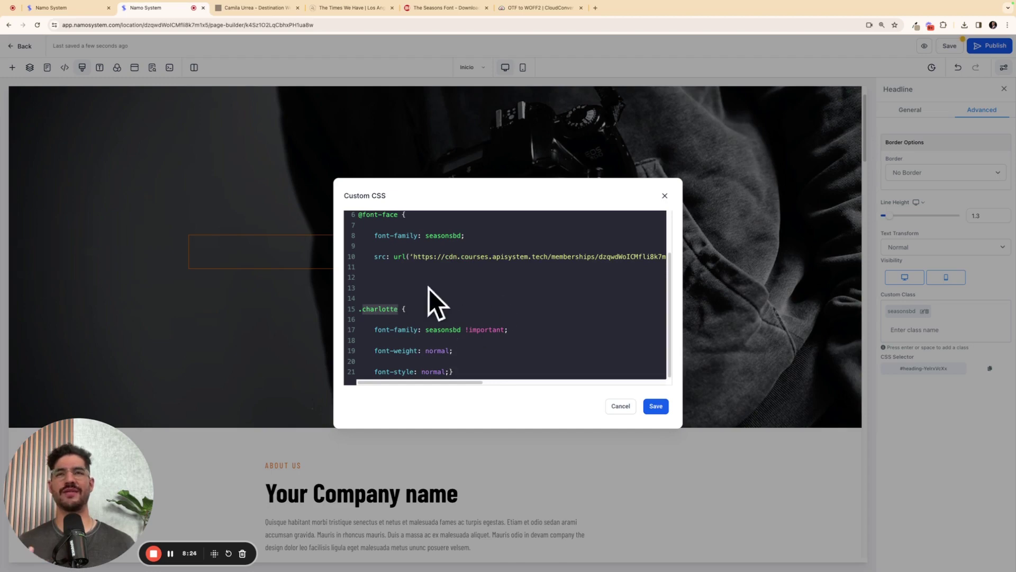
double_click(447, 330)
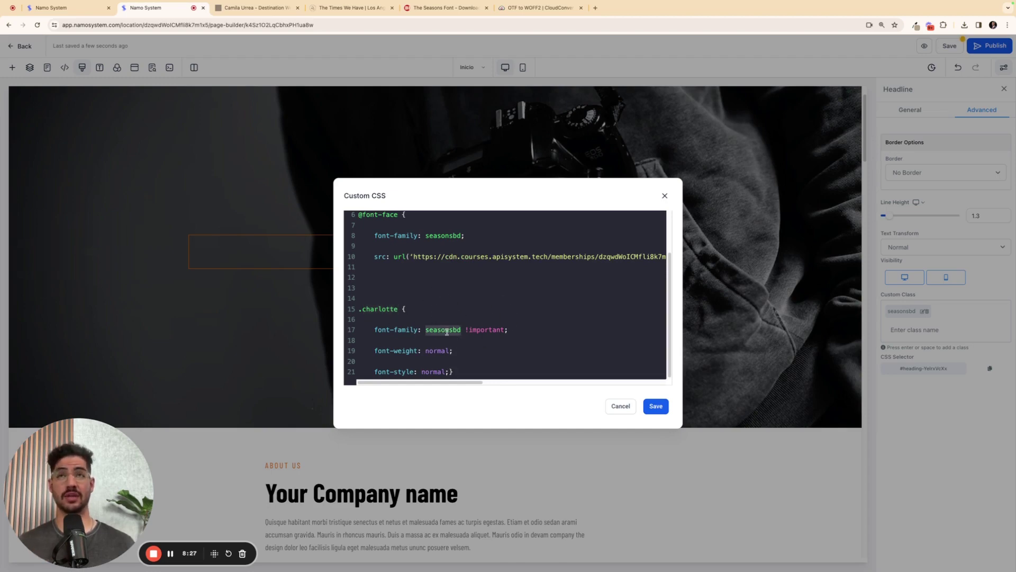
double_click(390, 310)
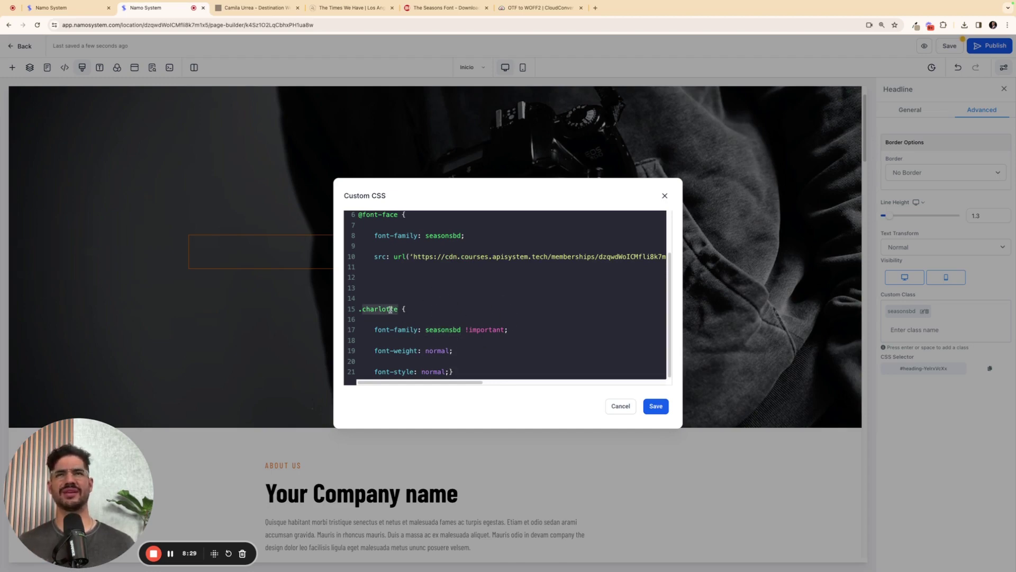
text(seasonsbd)
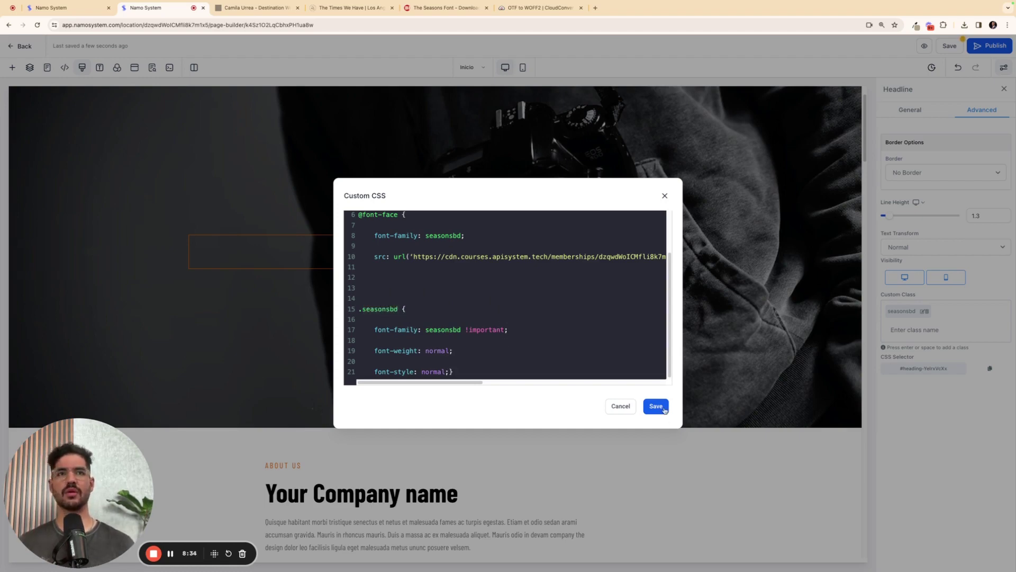
Save the custom CSS and rename the .charlotte class selector in the SEASONS BOLD post body to .seasonbd
click(656, 407)
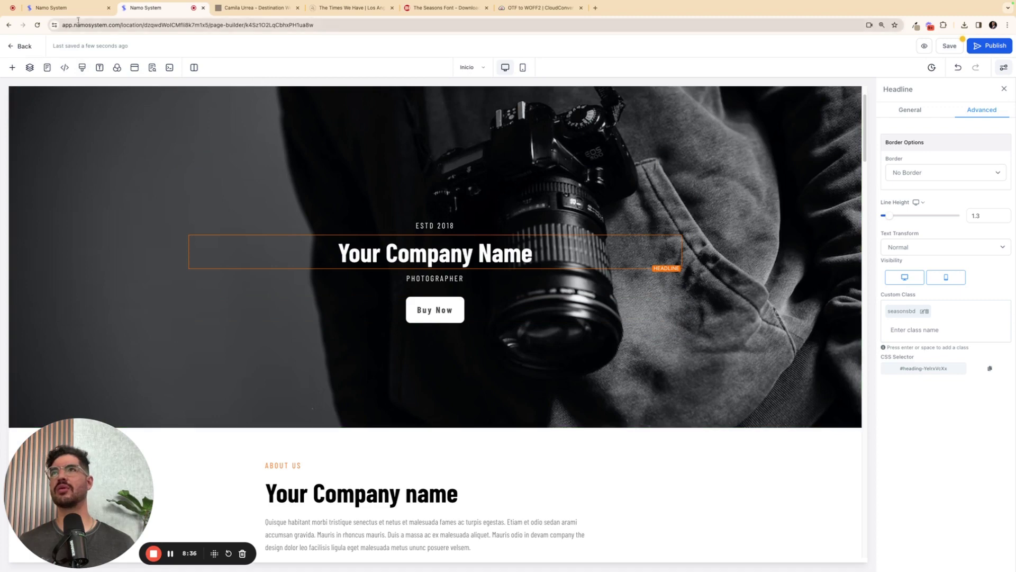
click(78, 9)
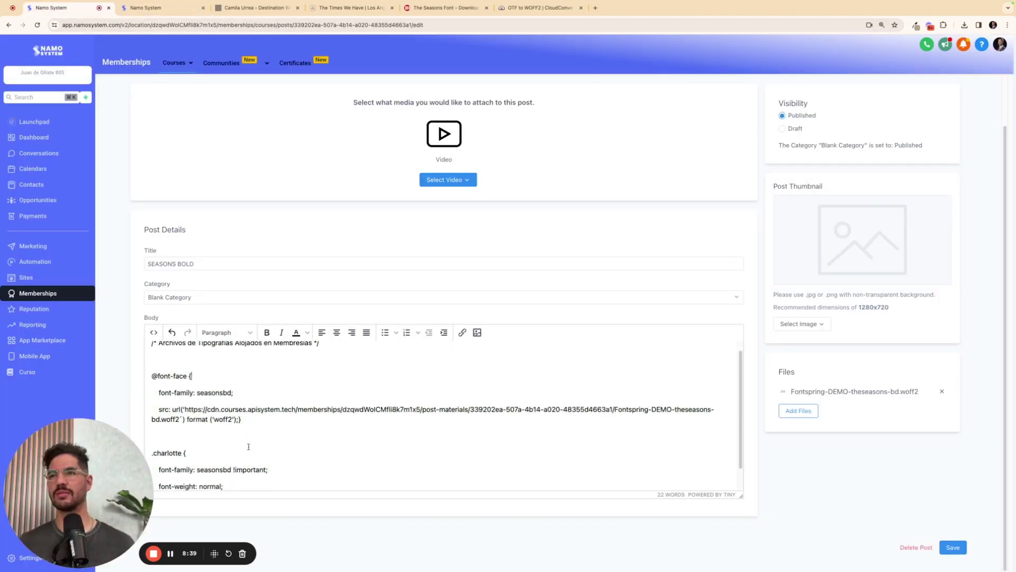
scroll(248, 446, down, 1)
double_click(168, 428)
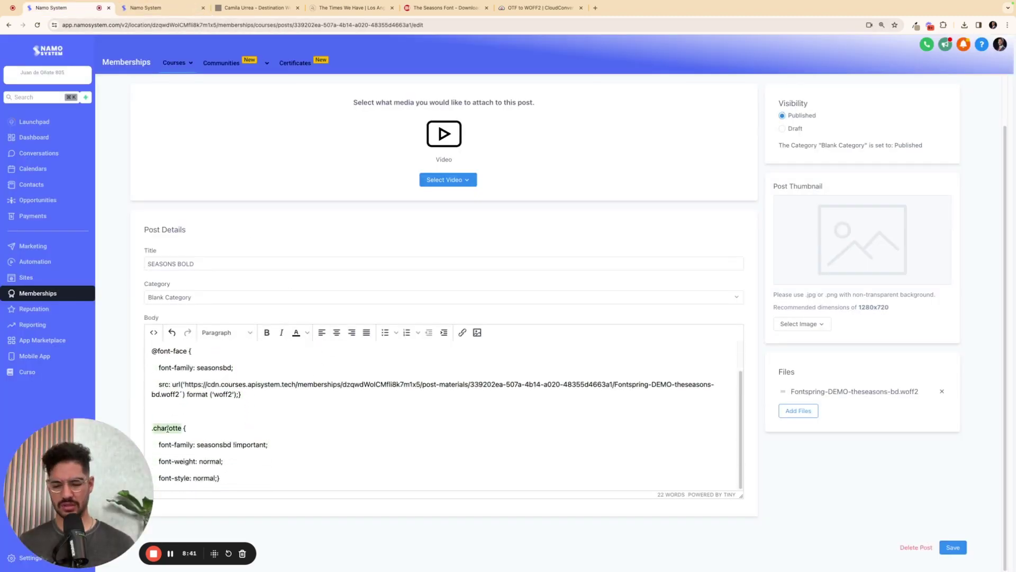
text(seasonbd)
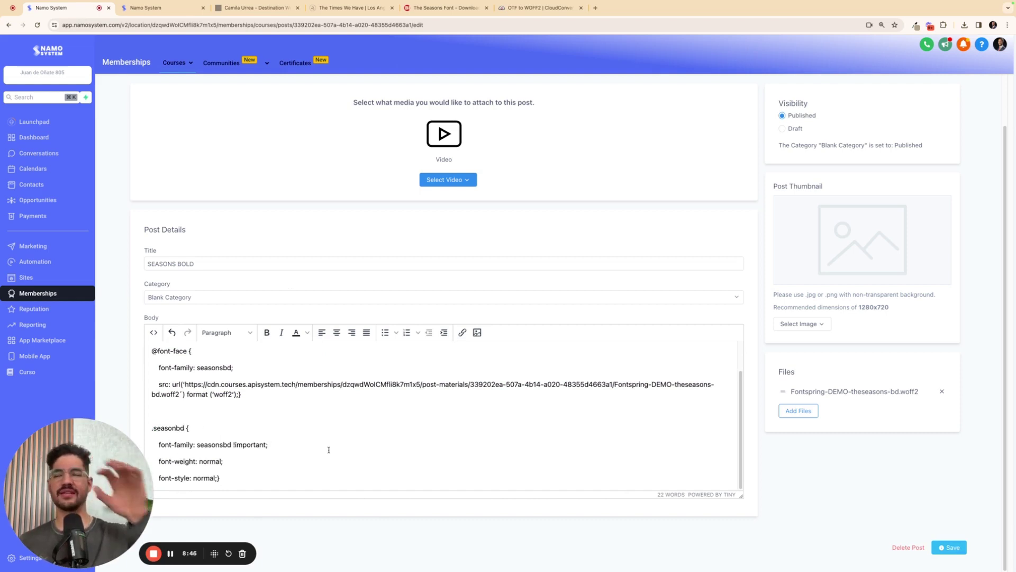
scroll(237, 448, up, 1)
double_click(206, 454)
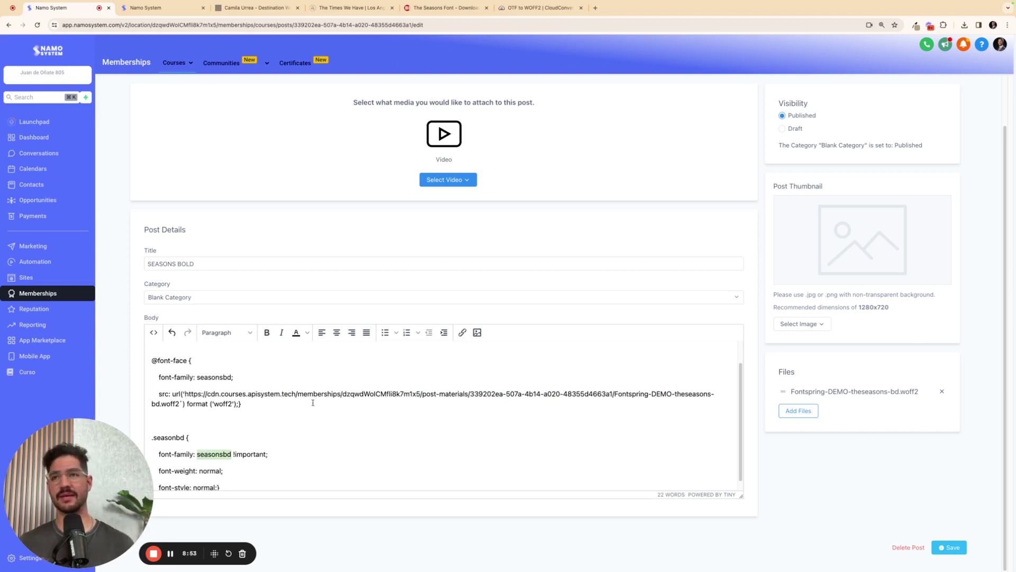
click(386, 470)
scroll(324, 477, down, 1)
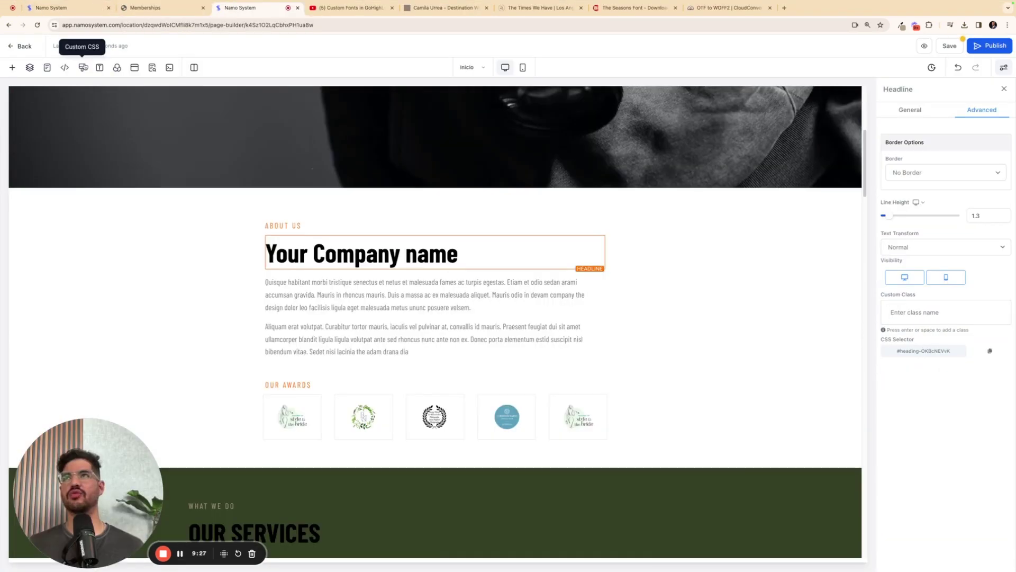
click(82, 68)
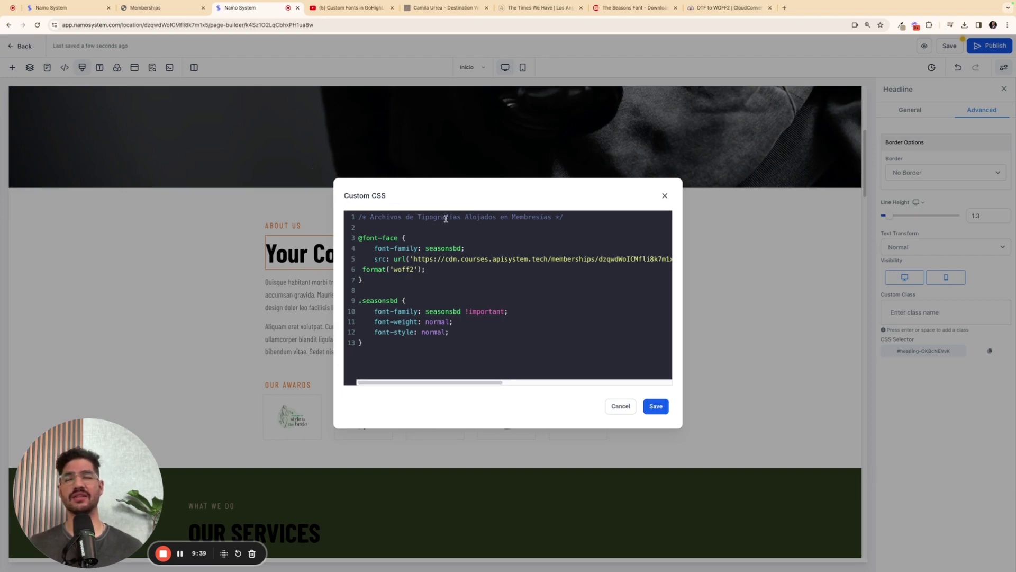
drag(358, 238, 421, 270)
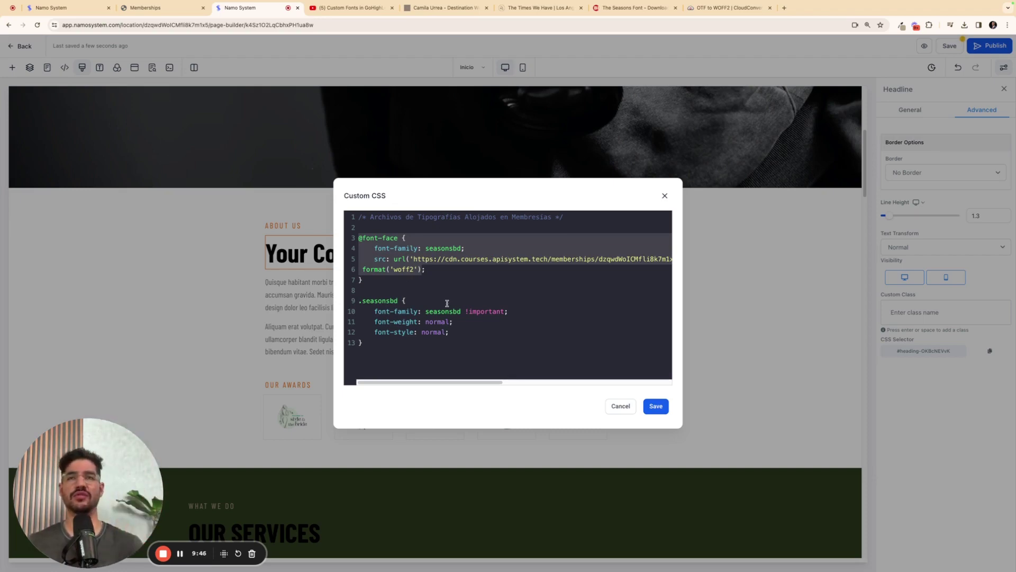
mouse_move(440, 382)
mouse_down()
mouse_move(642, 377)
mouse_move(429, 381)
mouse_up()
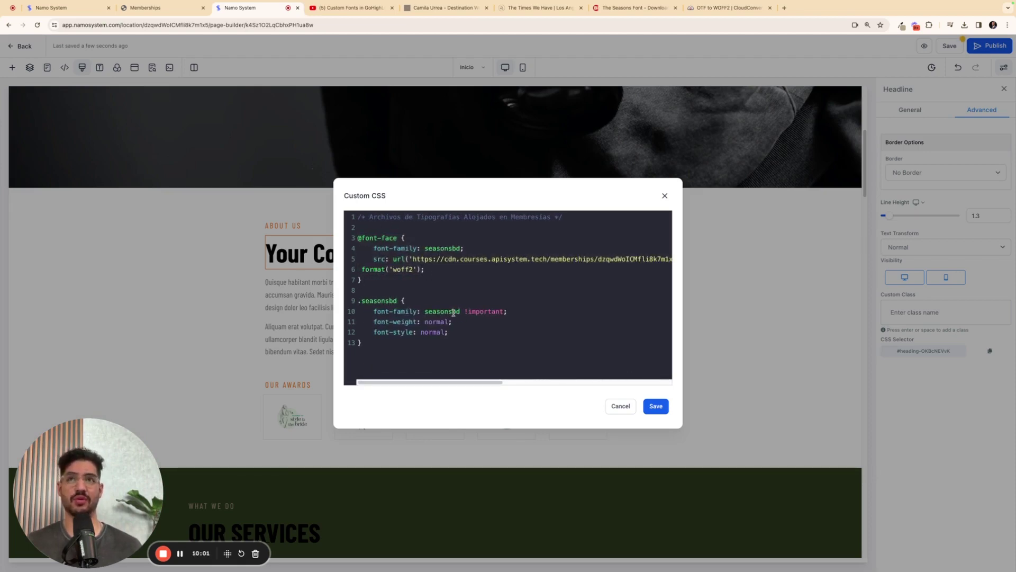
click(397, 270)
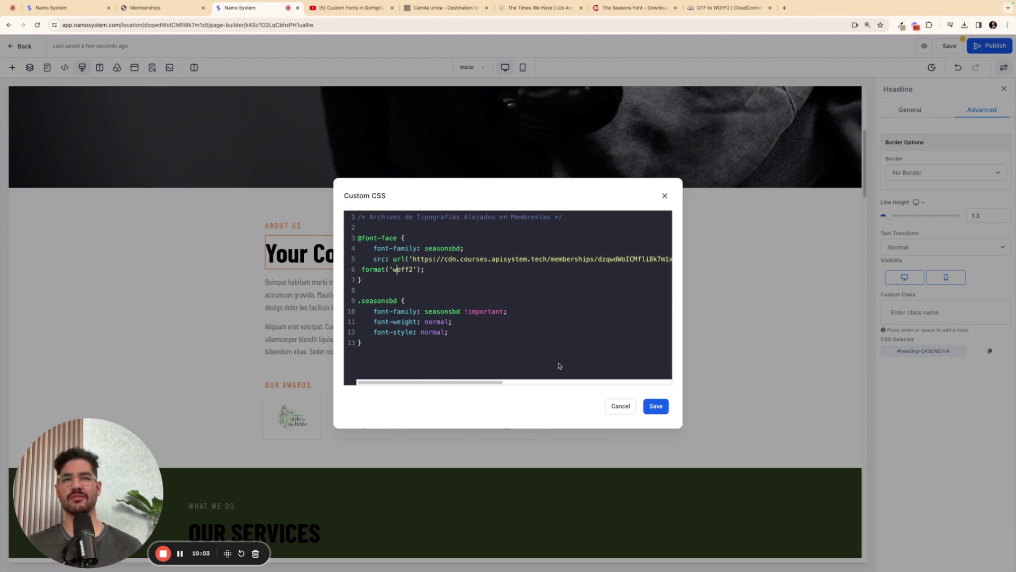
click(656, 410)
Add the custom class seasonsbd to the "Your Company name" headline in the About Us section
click(401, 259)
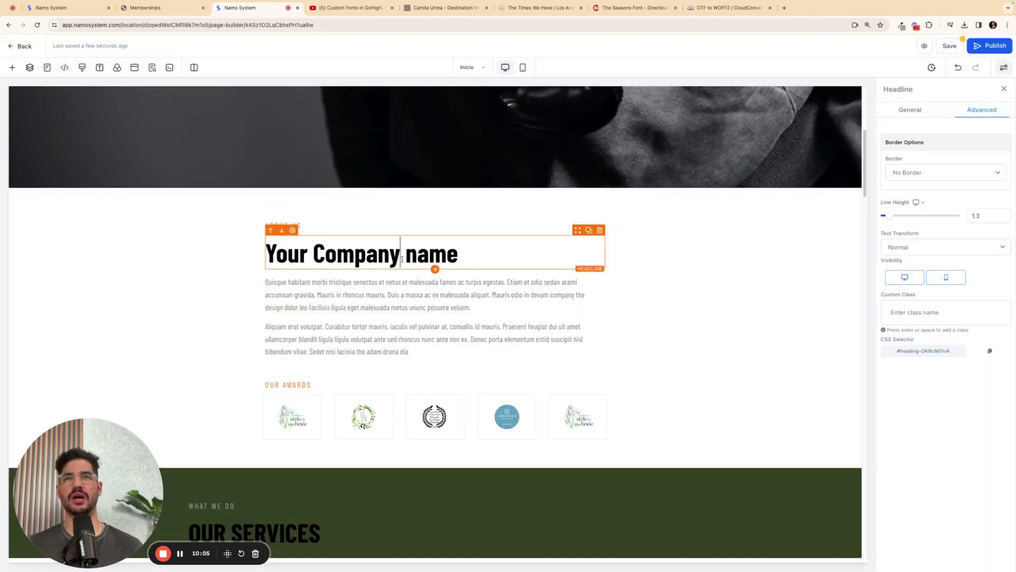
triple_click(402, 258)
click(926, 312)
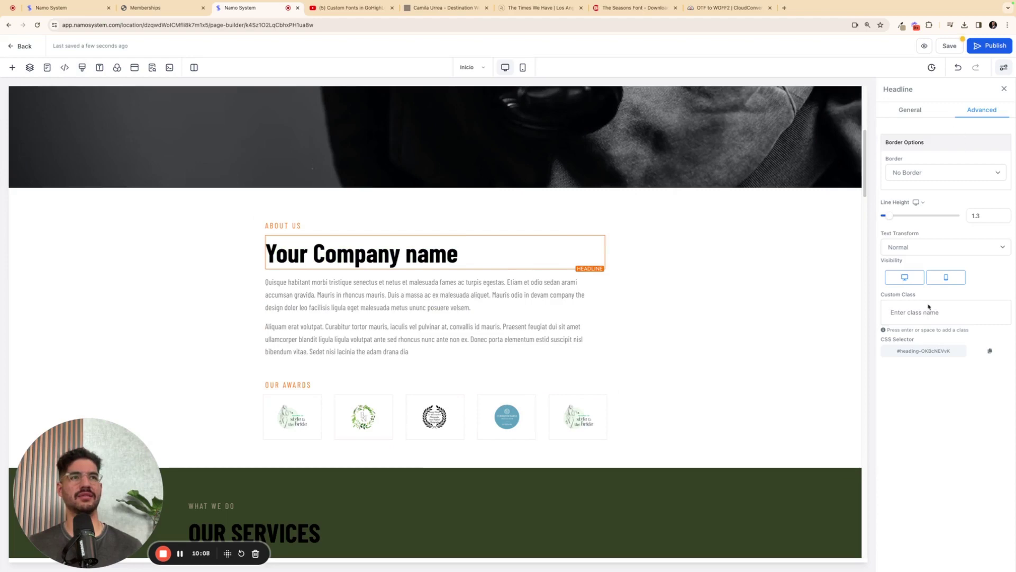
text(seasonsbd)
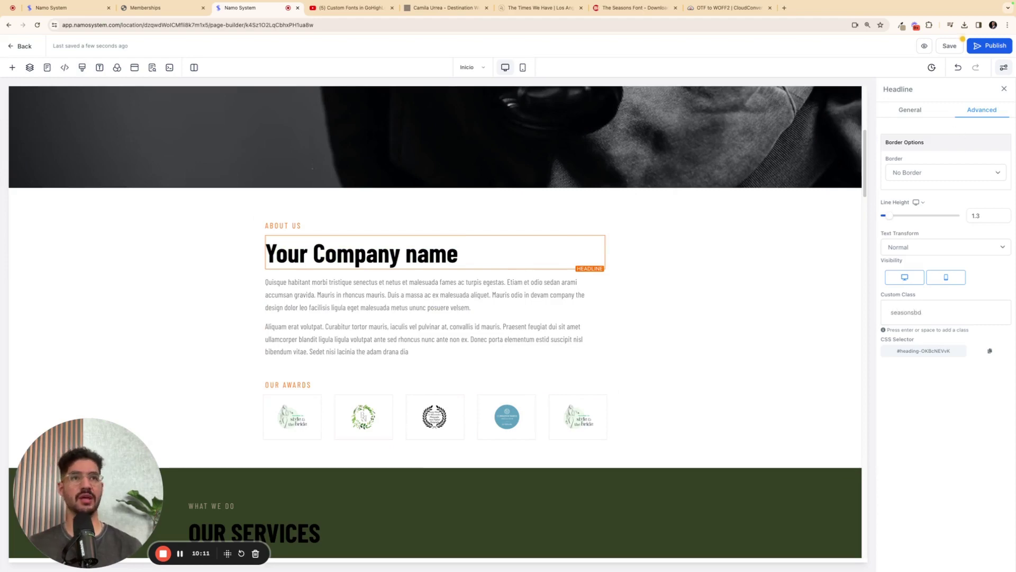
key(Return)
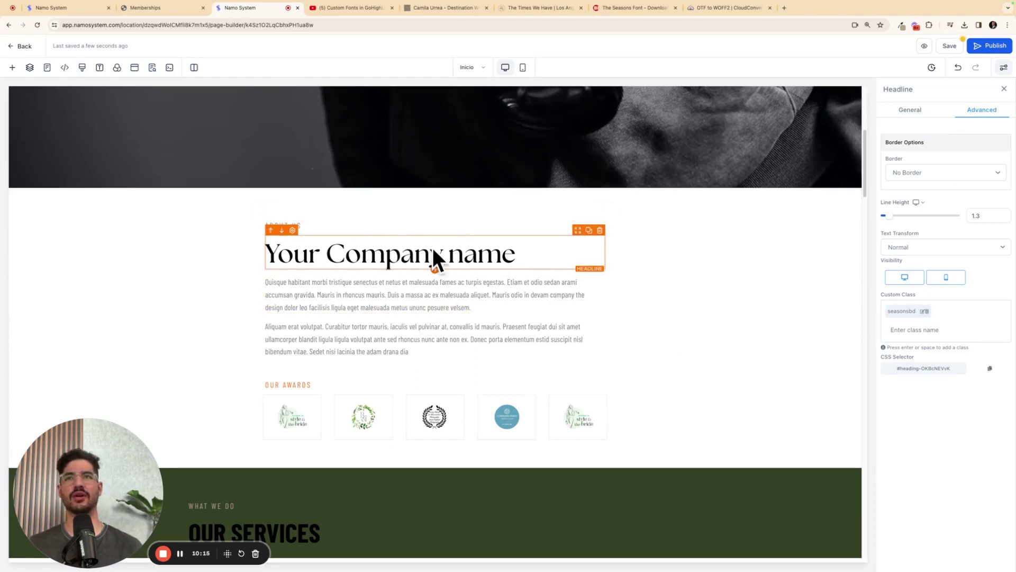
Add the custom class seasonsbd to the "Your Company Name" headline in the hero section
scroll(418, 249, up, 4)
click(432, 225)
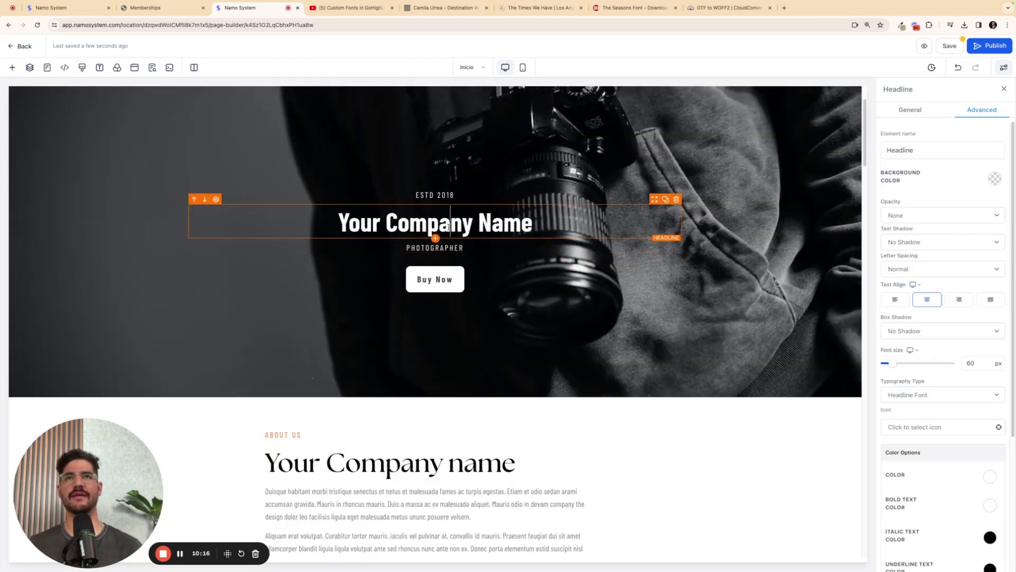
click(982, 110)
click(930, 311)
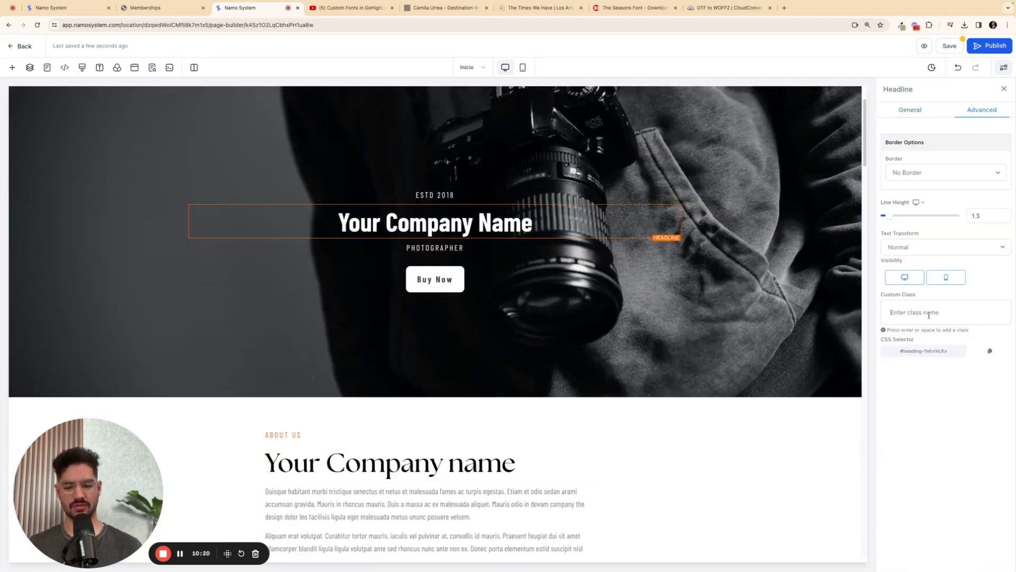
text(seasonsbd)
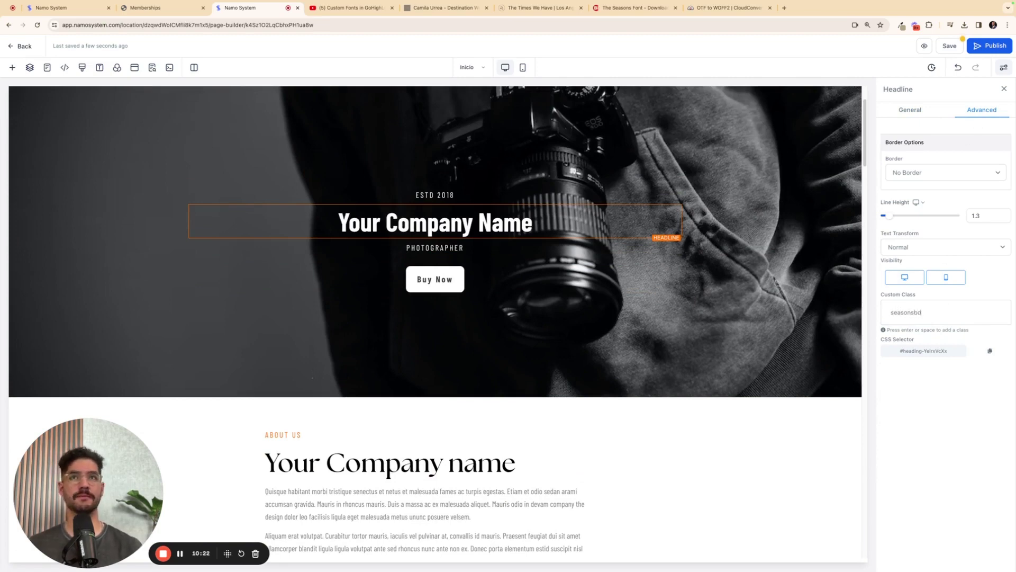
key(Return)
scroll(422, 324, up, 2)
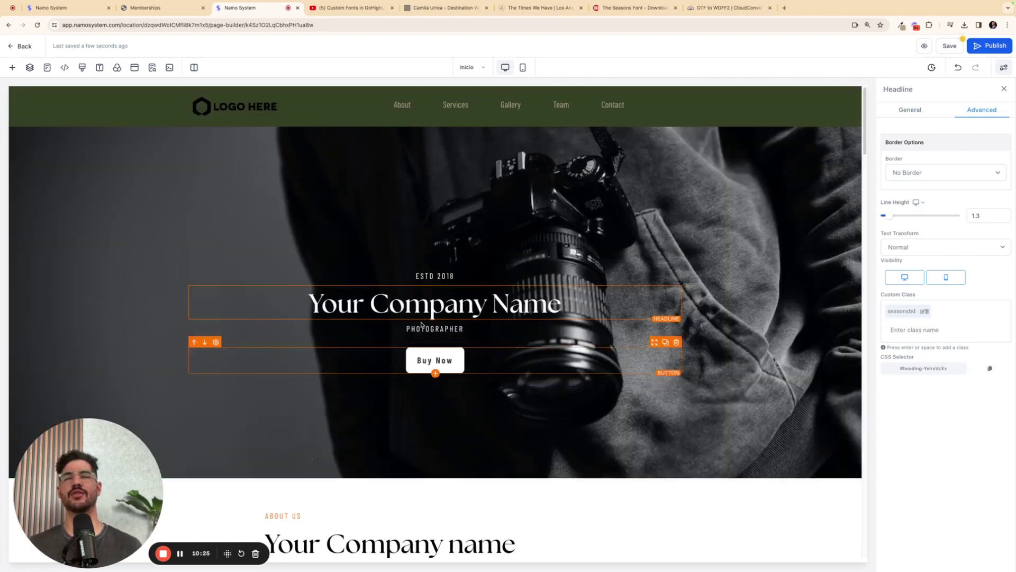
scroll(422, 324, down, 4)
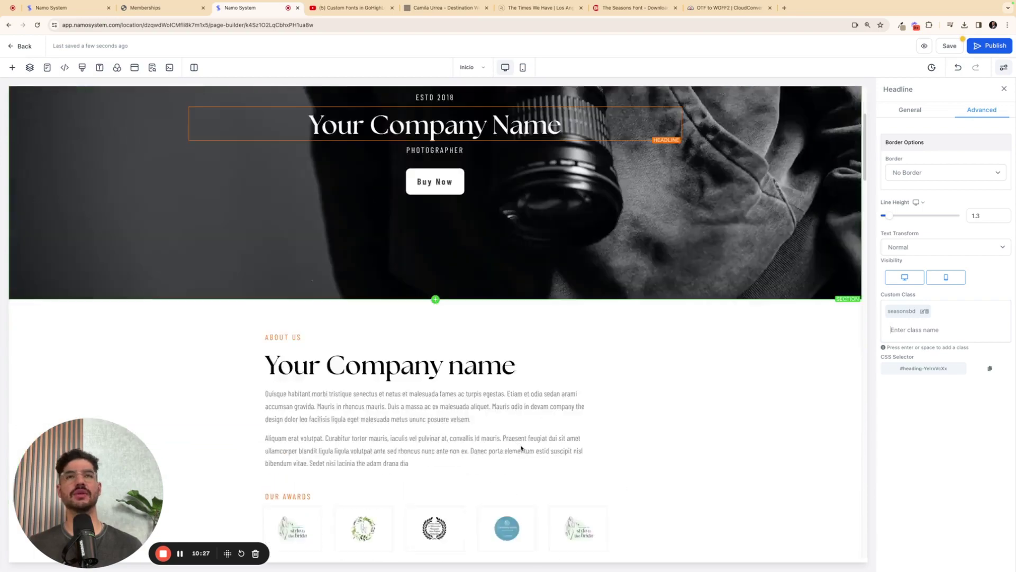
scroll(522, 448, up, 3)
scroll(567, 424, down, 3)
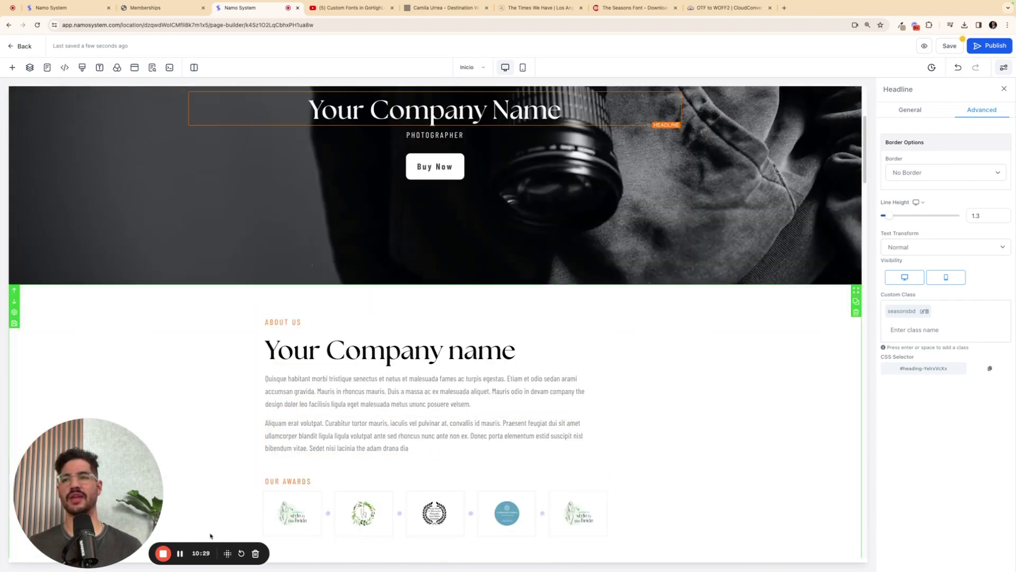